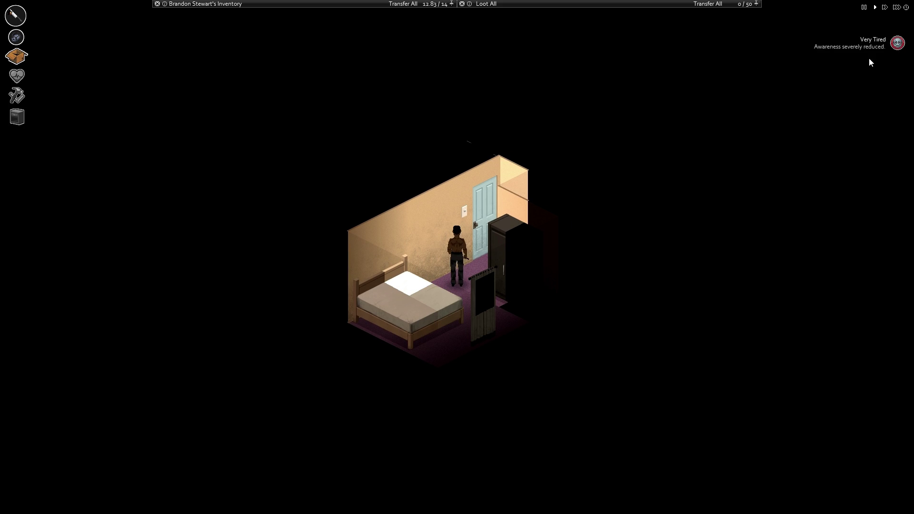
Turn off the bedroom light switch and loot the wardrobe
right_click(463, 225)
left_click(485, 232)
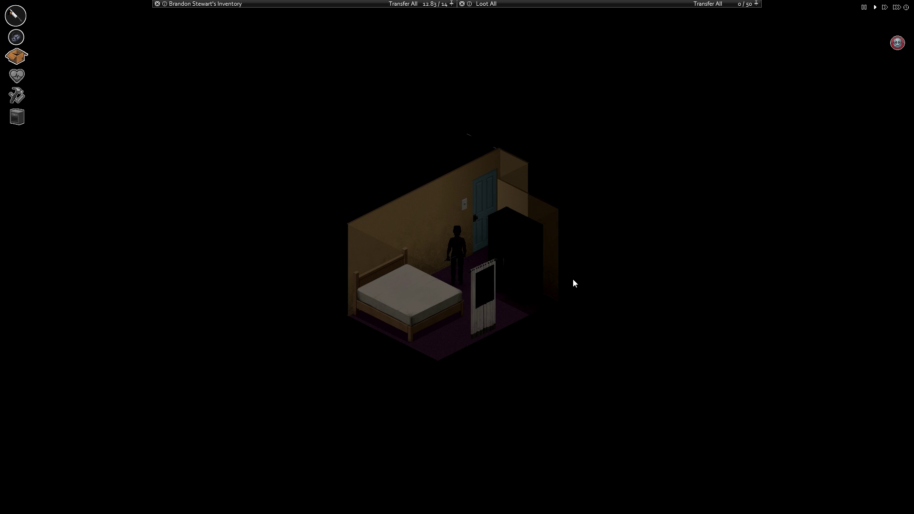
scroll(573, 283, "down", 2)
scroll(579, 335, "up", 1)
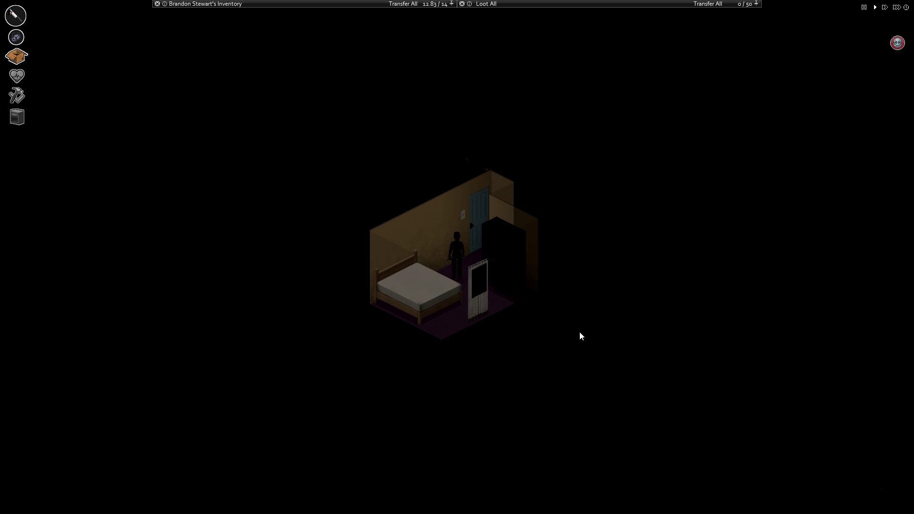
left_click(507, 265)
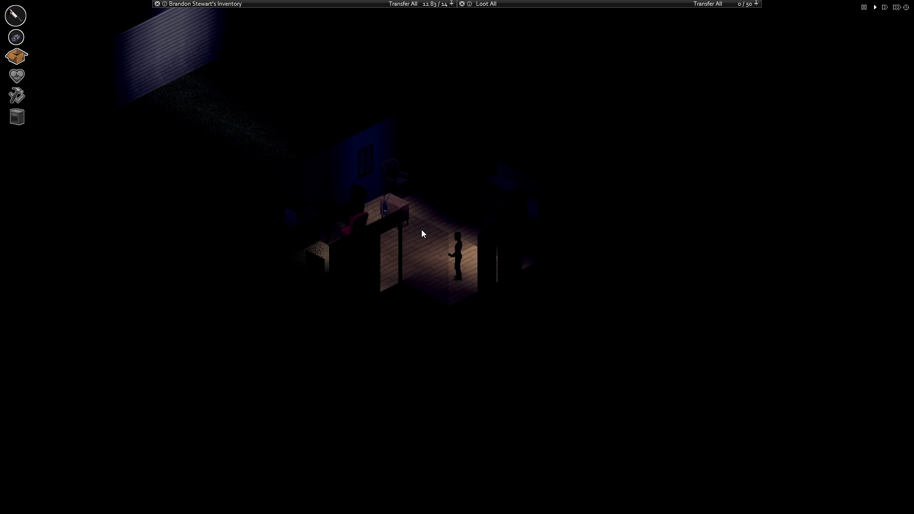
Walk through the bathroom to the kitchen and take the Icecream and Pie Slice
key("s")
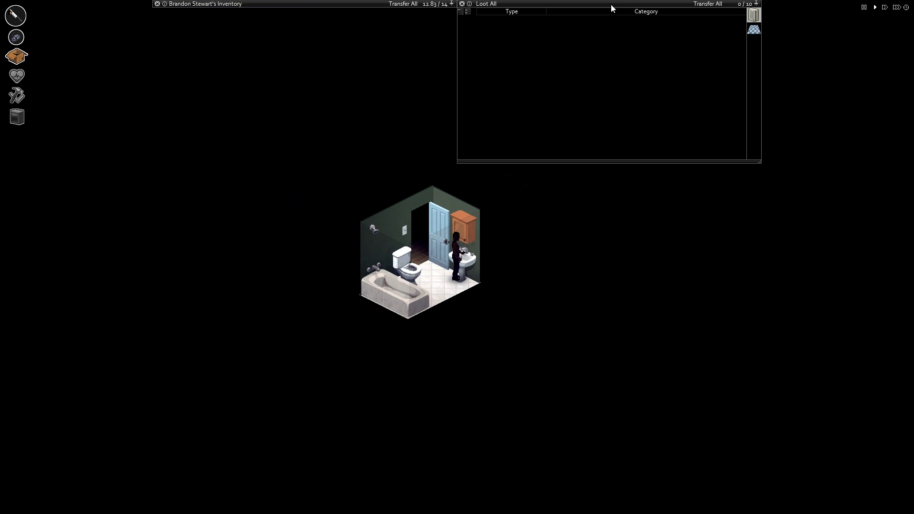
key("w")
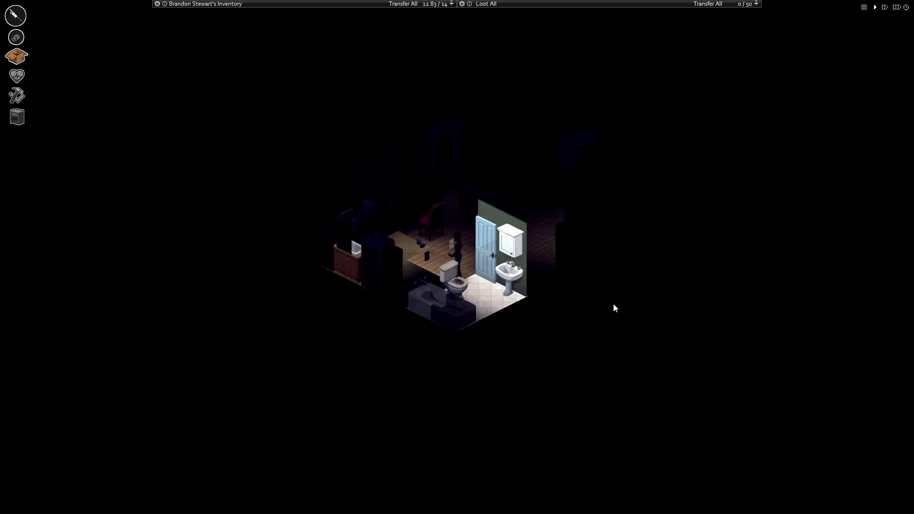
key("s")
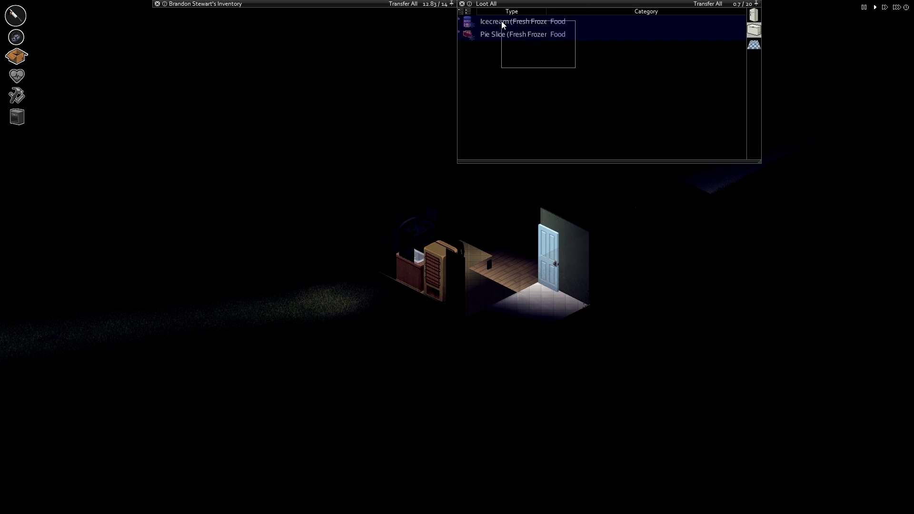
left_click_drag(501, 20, 450, 63)
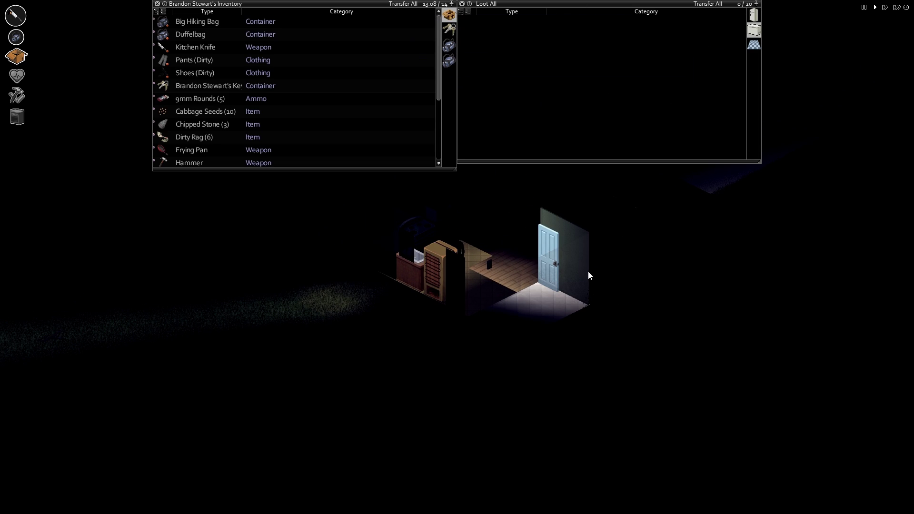
Check other kitchen and house containers, then head toward the next room
key("s")
key("s")
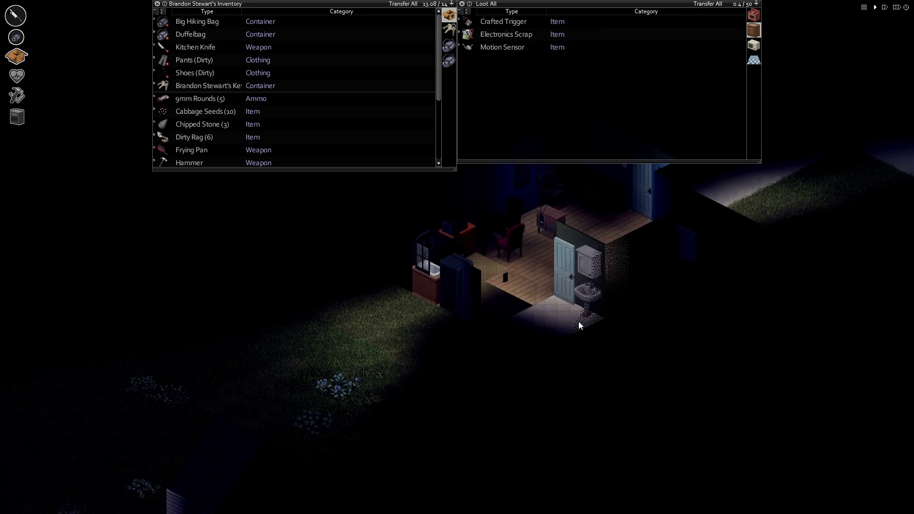
left_click(753, 33)
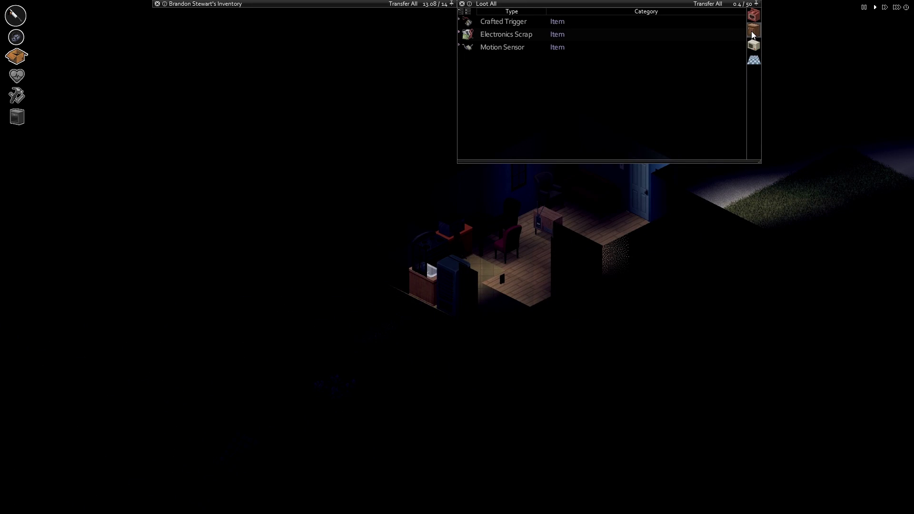
key("s")
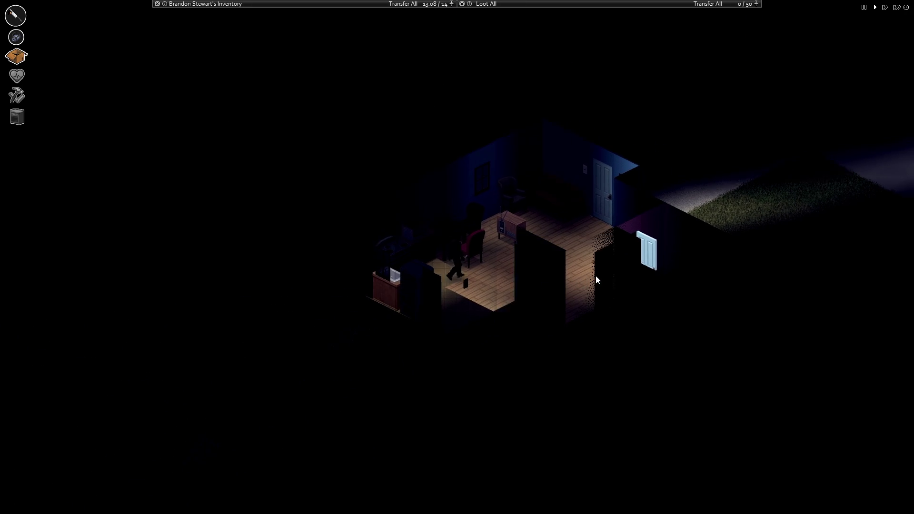
left_click(596, 274)
Walk through the adjoining rooms past the table, TV stand and bookshelf
key("w")
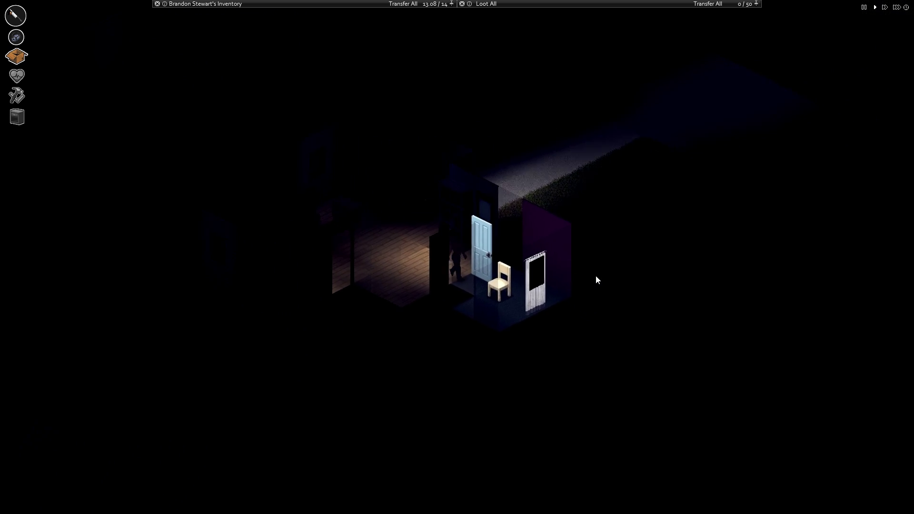
key("a")
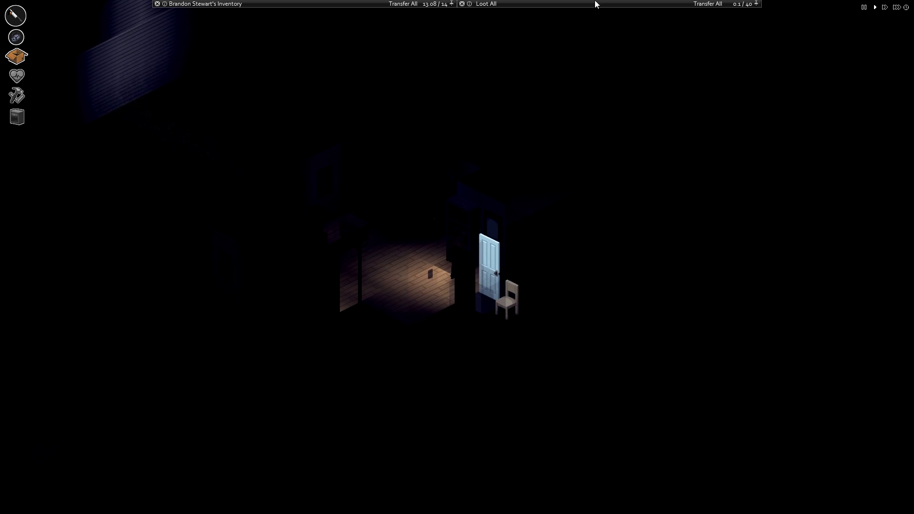
key("s")
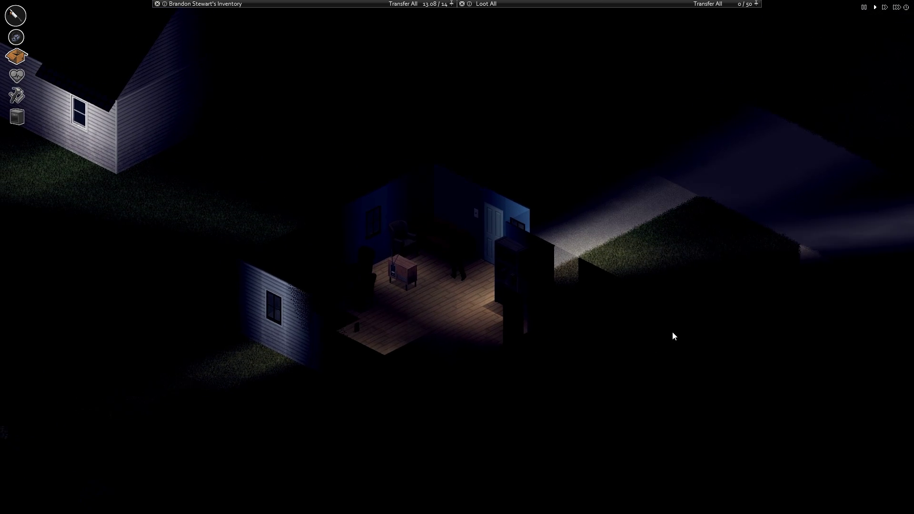
key("w")
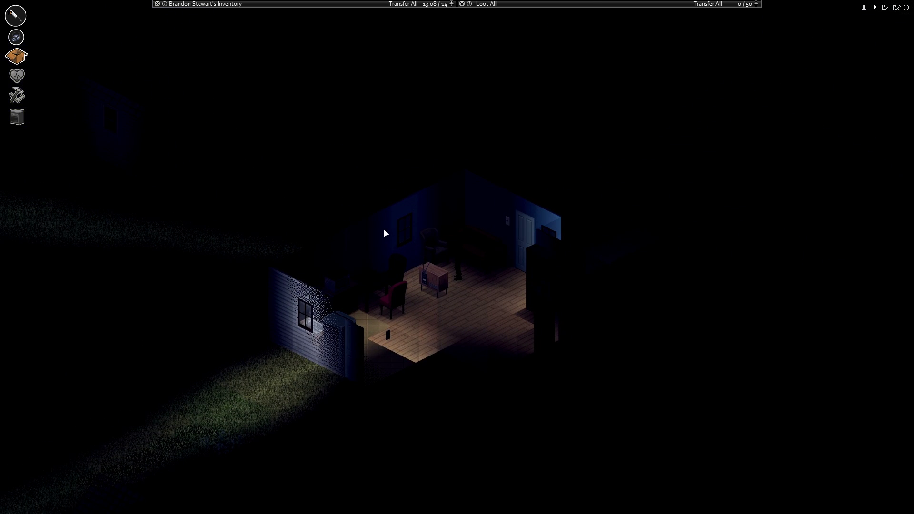
key("d")
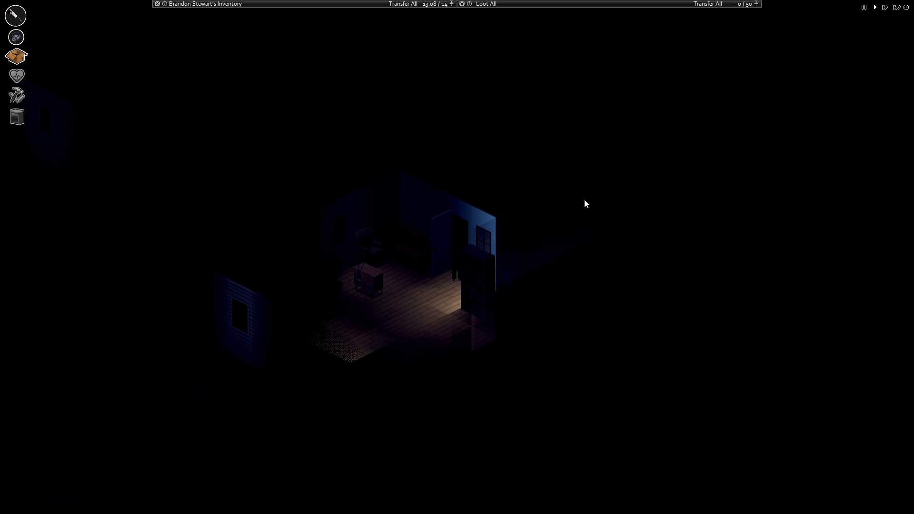
Step out the front door and walk along the street to the brick house door
key("e")
scroll(543, 279, "down", 3)
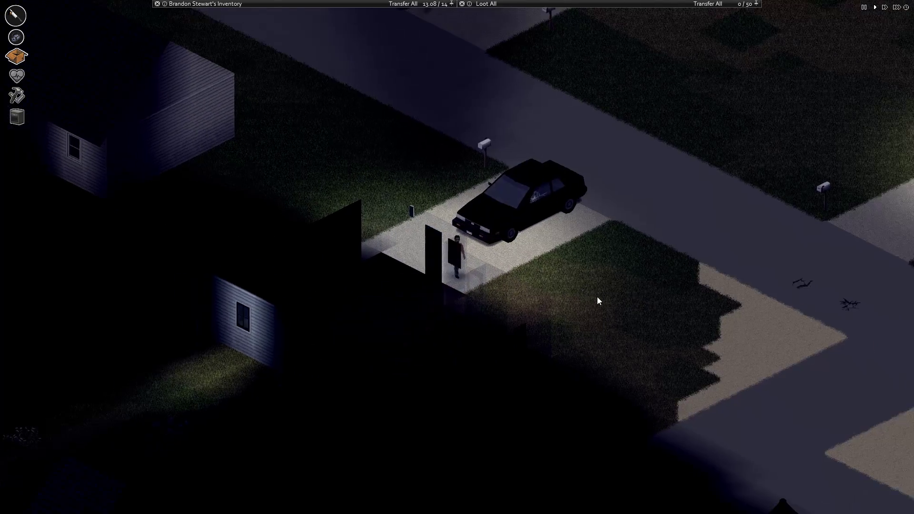
scroll(576, 306, "down", 2)
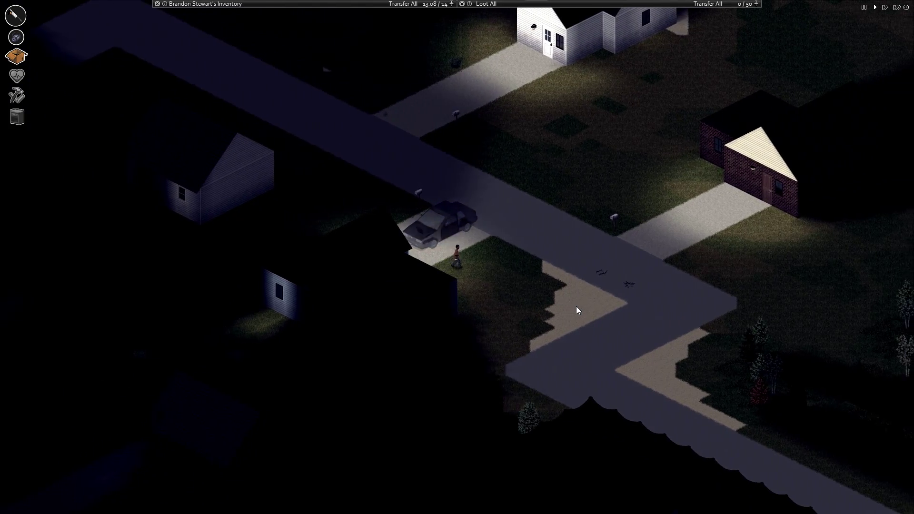
key("d")
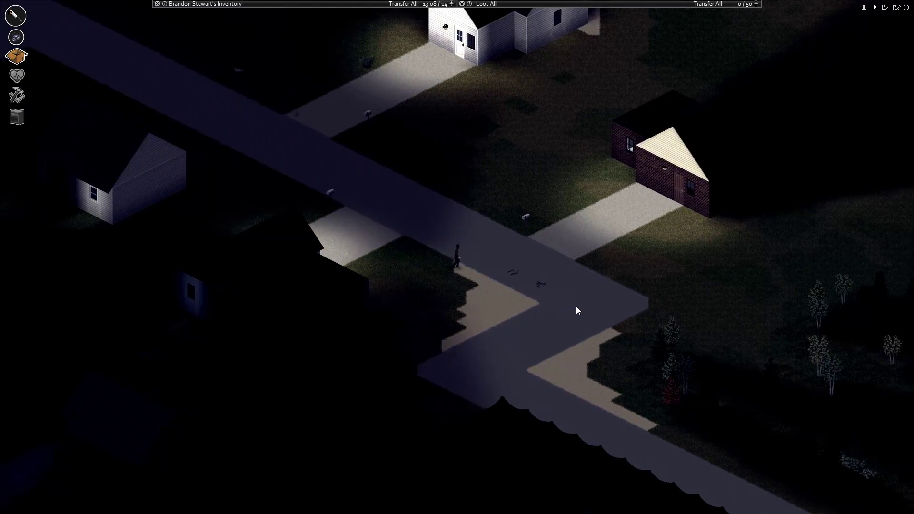
key("d")
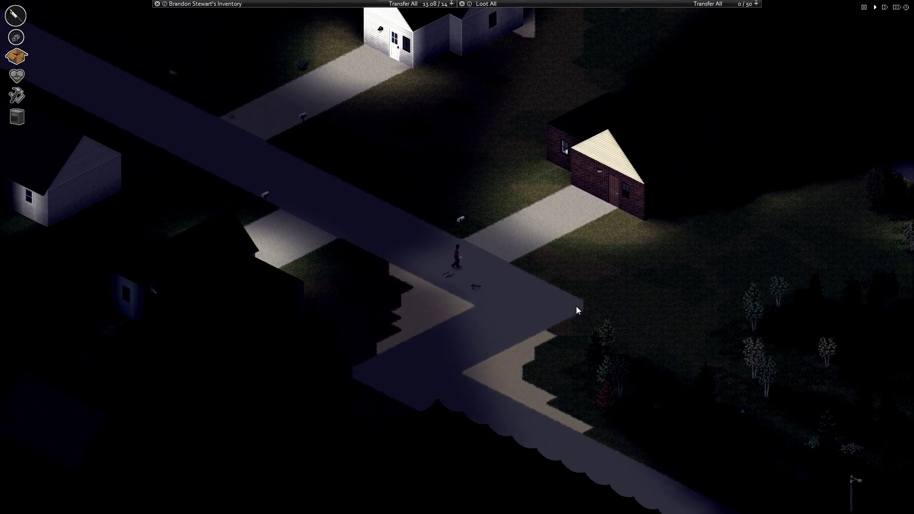
key("d")
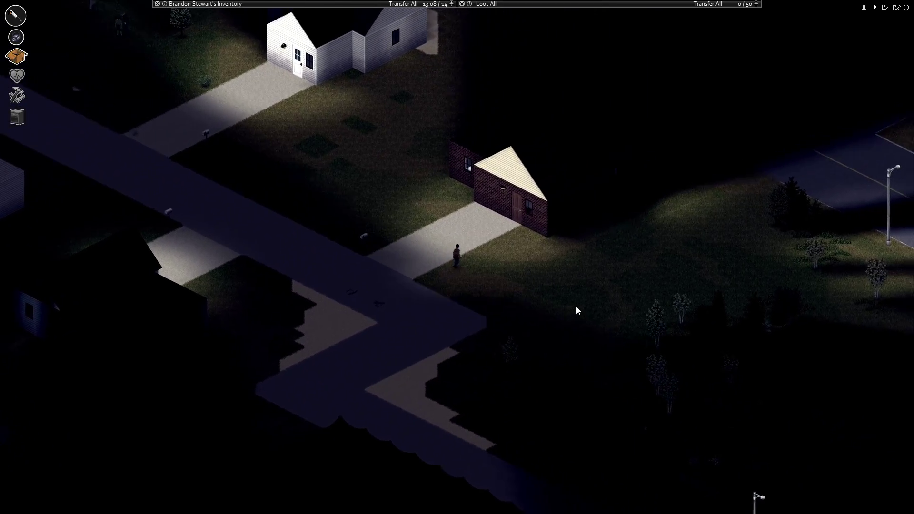
scroll(511, 219, "up", 2)
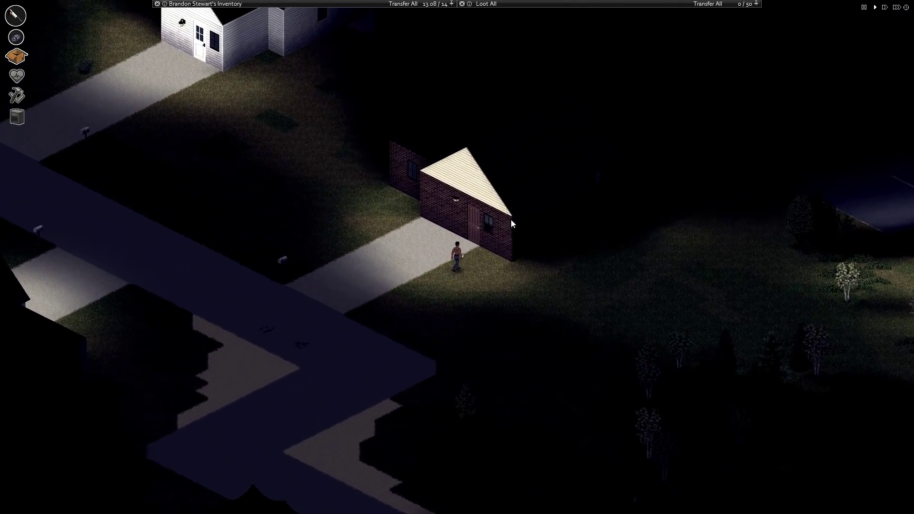
key("w")
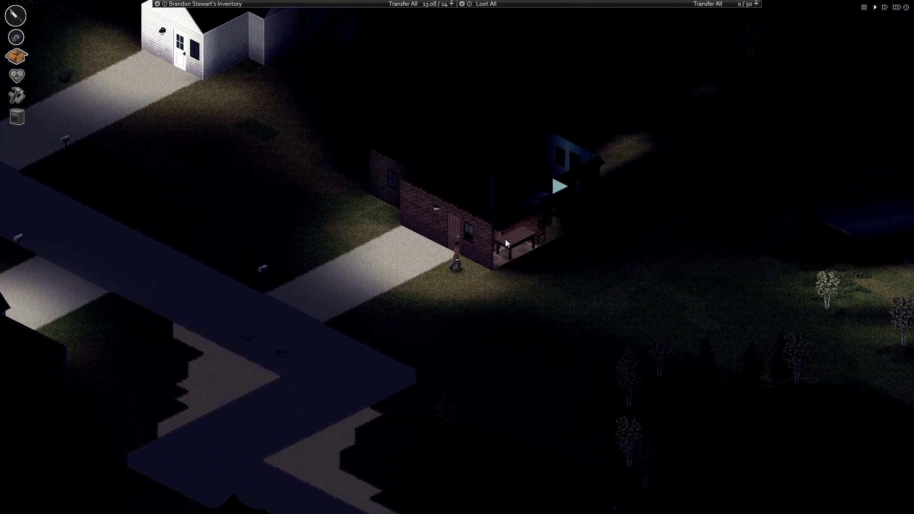
key("w")
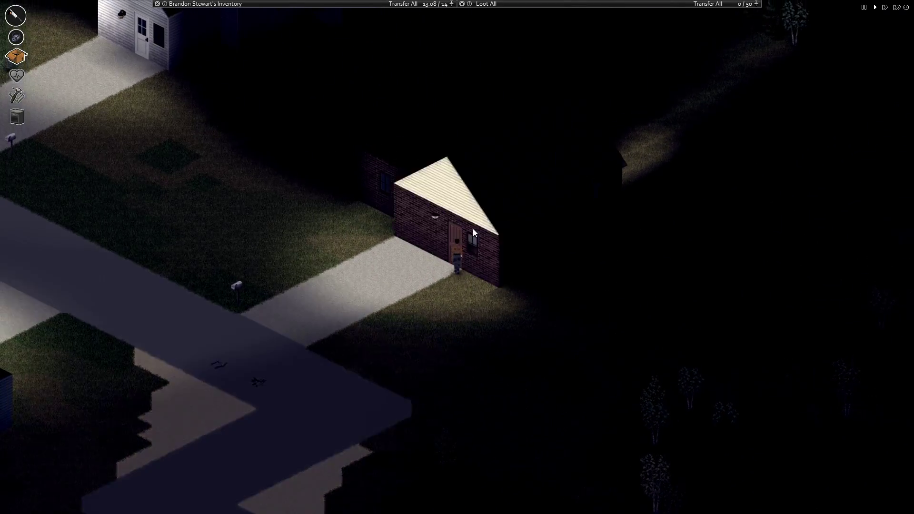
Enter the brick house and walk through the pink bedroom, bathroom and living room to the dining room
key("w")
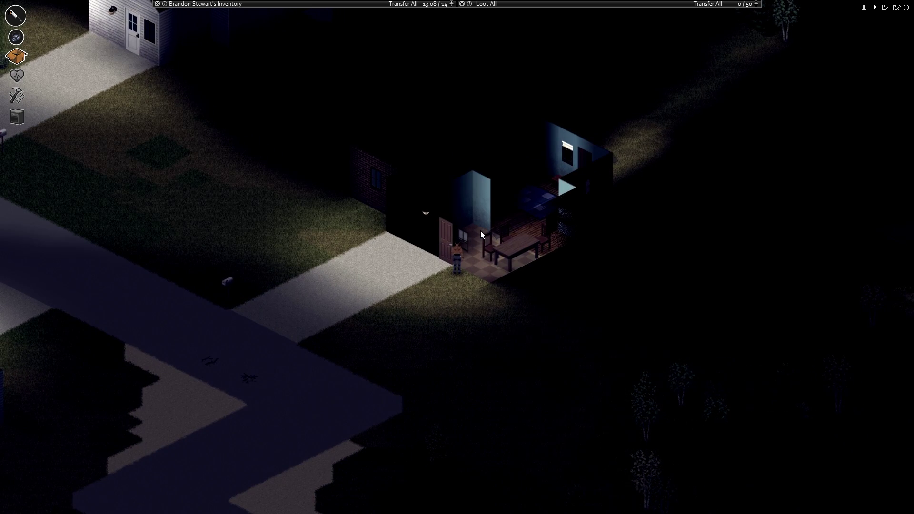
key("w")
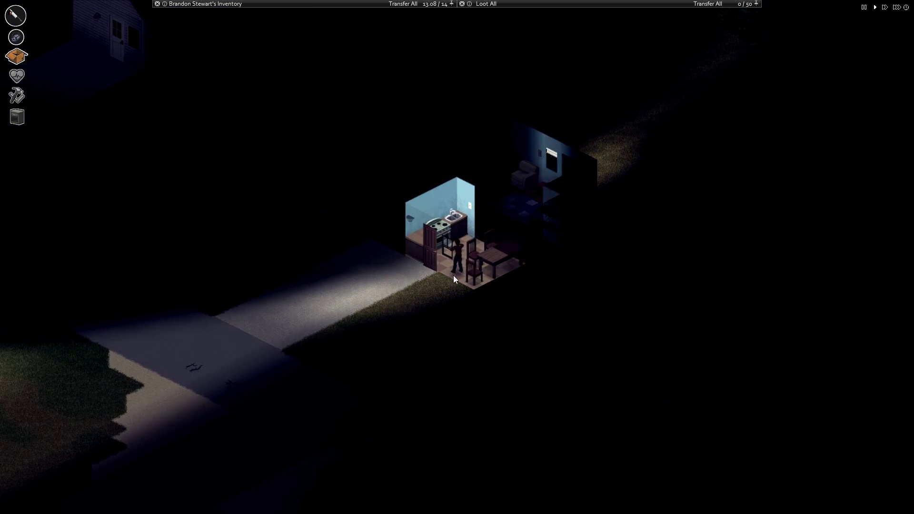
key("w")
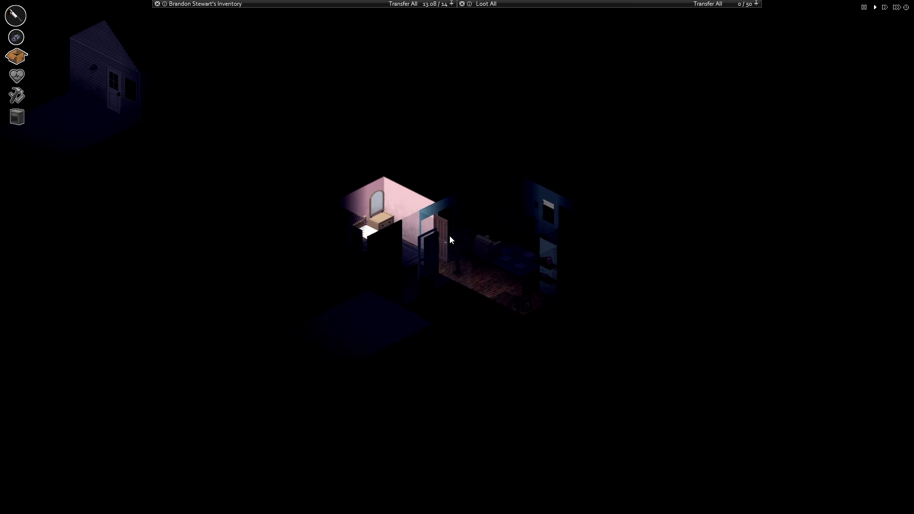
key("w")
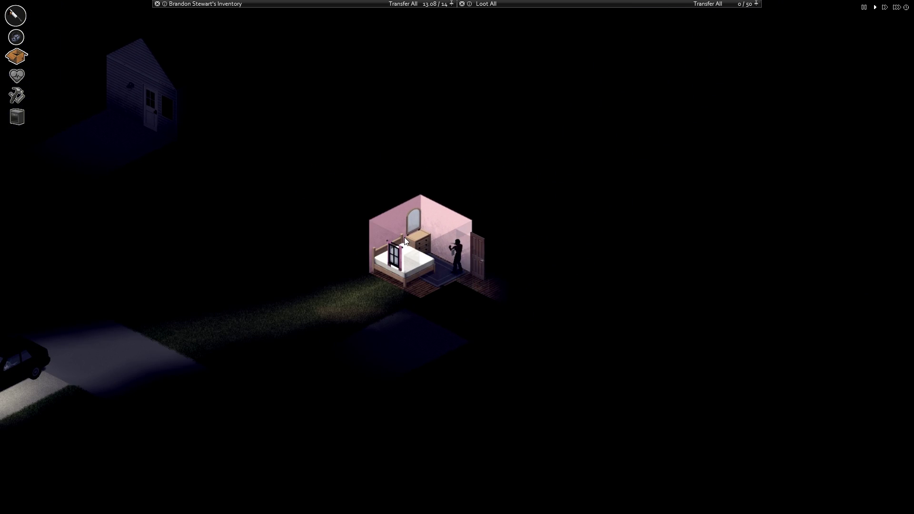
key("w")
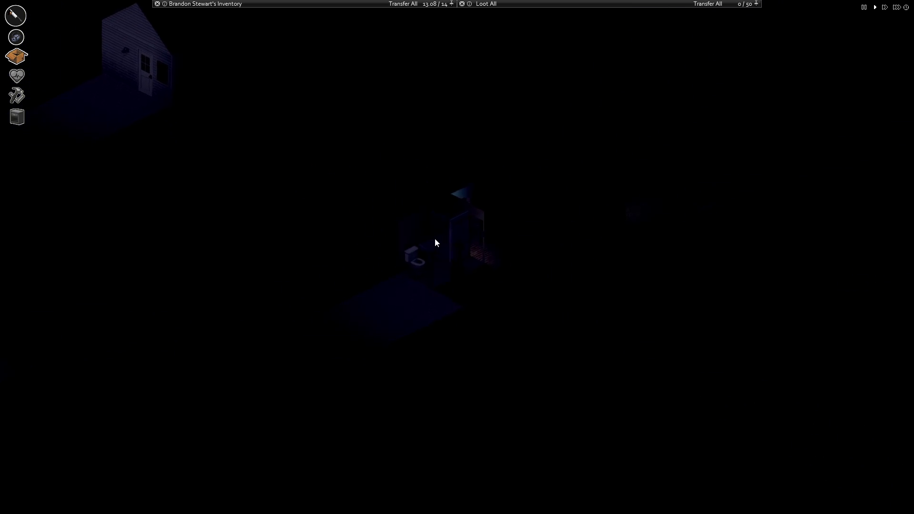
key("w")
key("w")
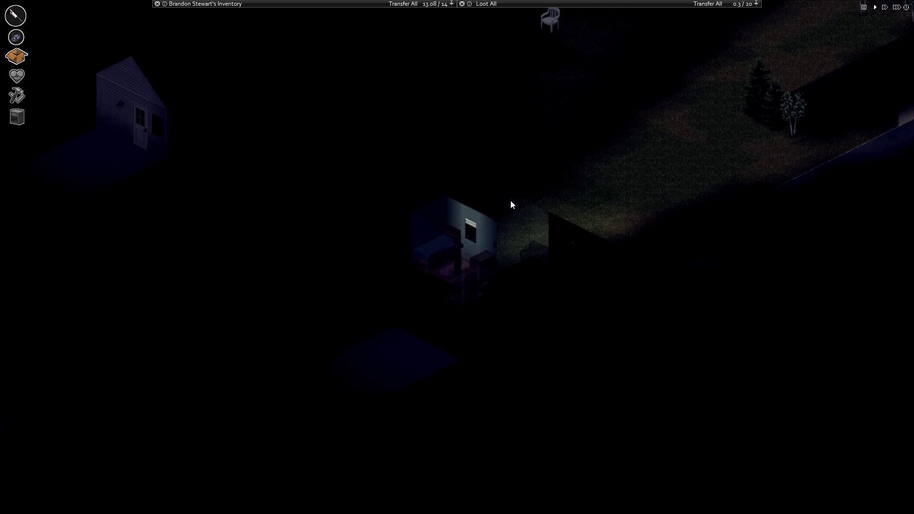
key("w")
key("w")
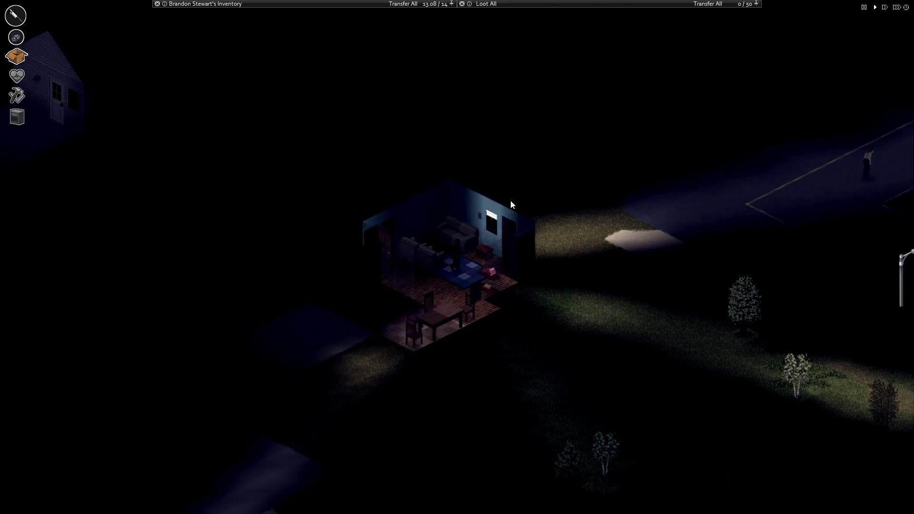
key("w")
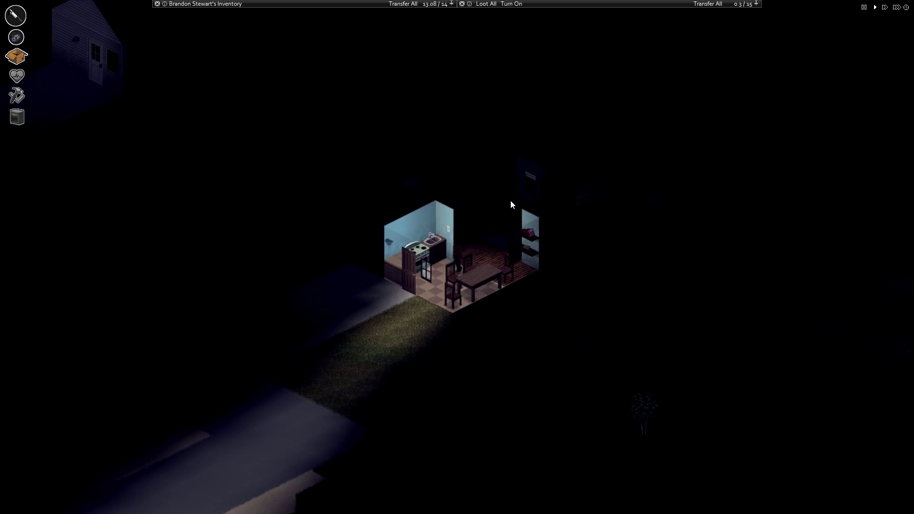
Take the Canned Corn, eat the Salmon (Cooked), and walk out of the kitchen
left_click_drag(515, 34, 449, 45)
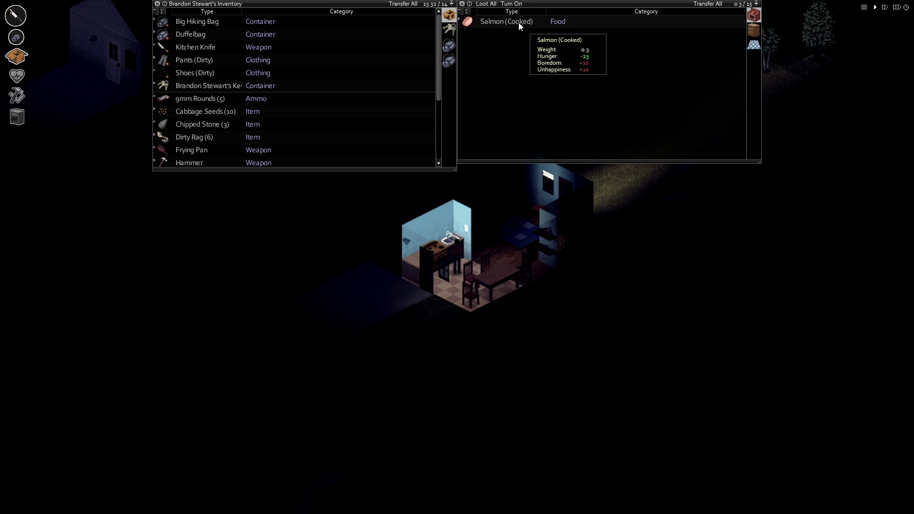
right_click(519, 23)
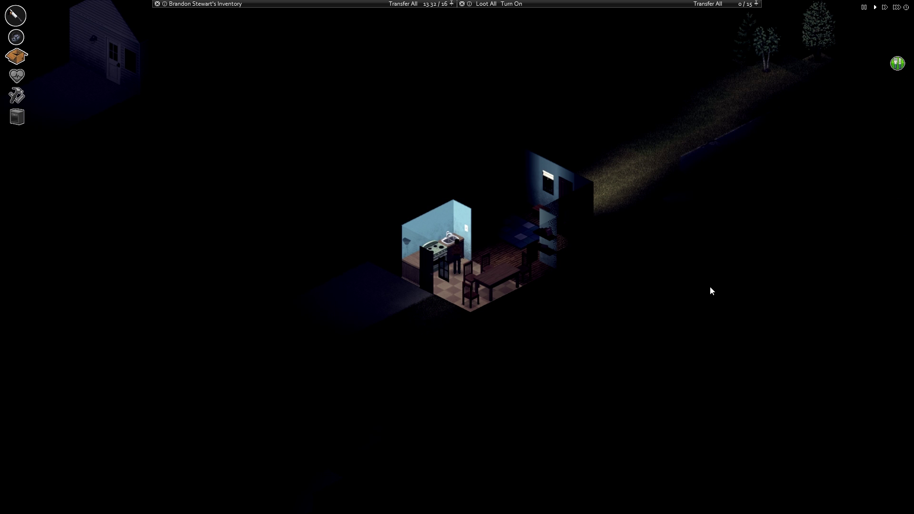
left_click(665, 9)
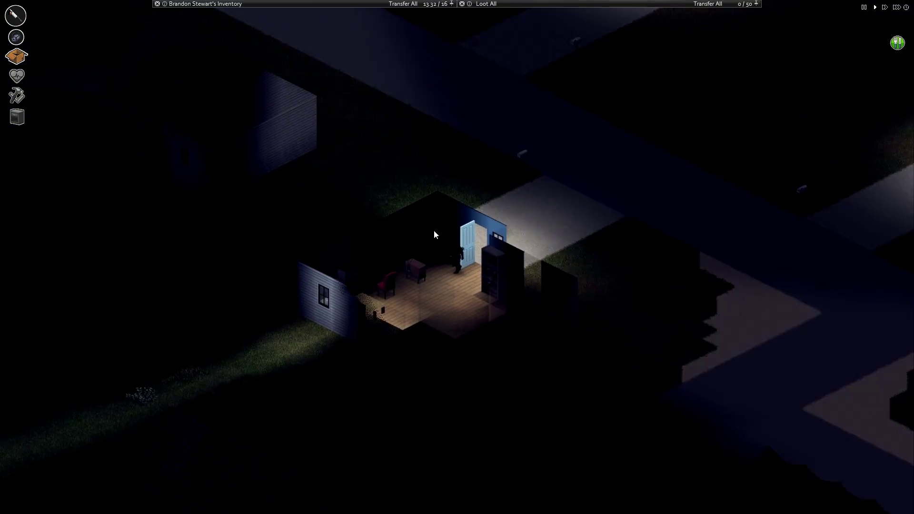
Walk the survivor to a nearby floor spot inside the house
right_click(433, 228)
left_click(458, 227)
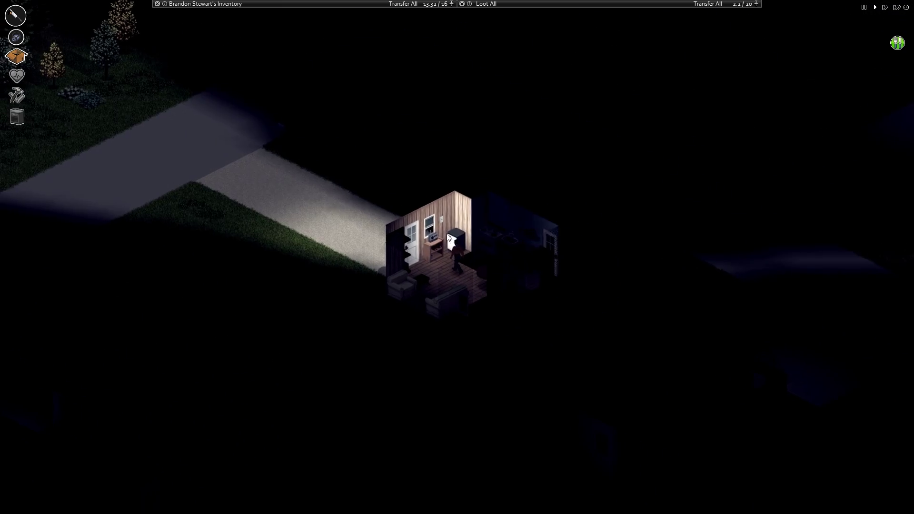
Open the radio's controls and take the fresh milk from the fridge
left_click(481, 318)
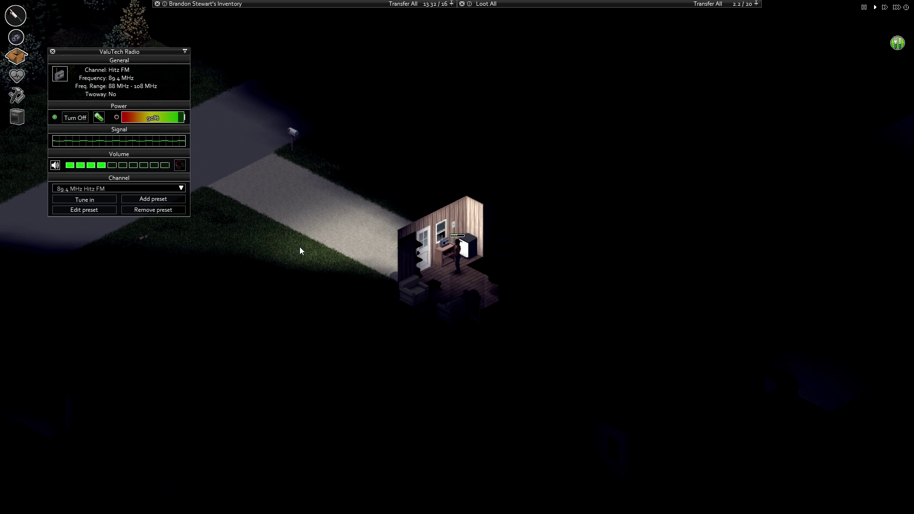
left_click(553, 330)
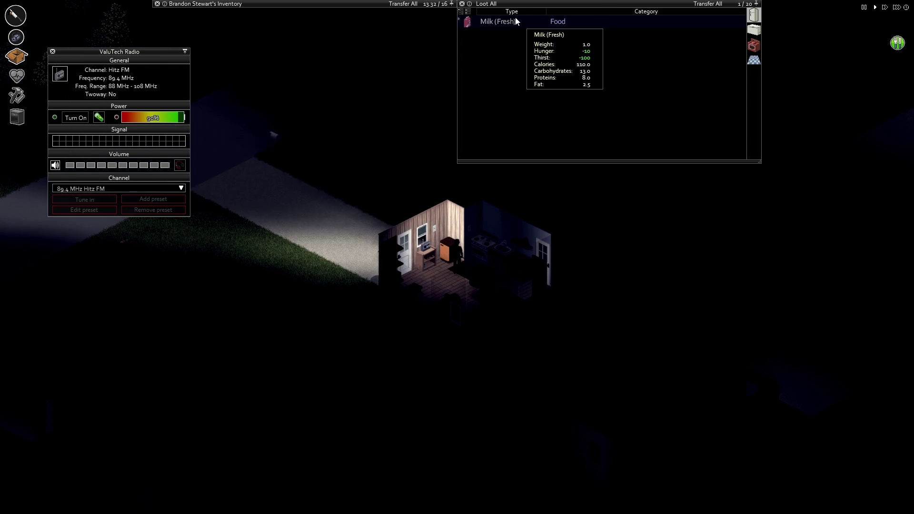
left_click_drag(499, 81, 451, 59)
key("Escape")
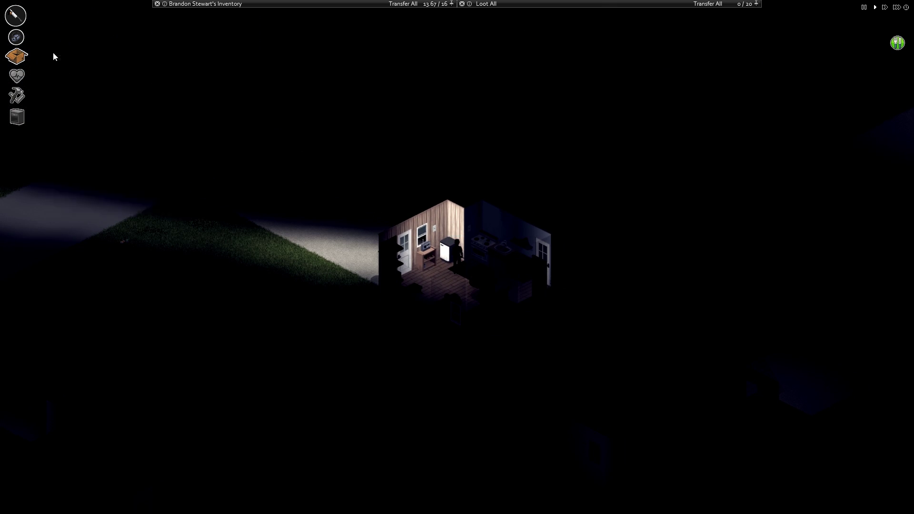
Take the Canned Beans from the counter, then search the bedroom wardrobe
left_click(510, 210)
left_click_drag(500, 34, 437, 35)
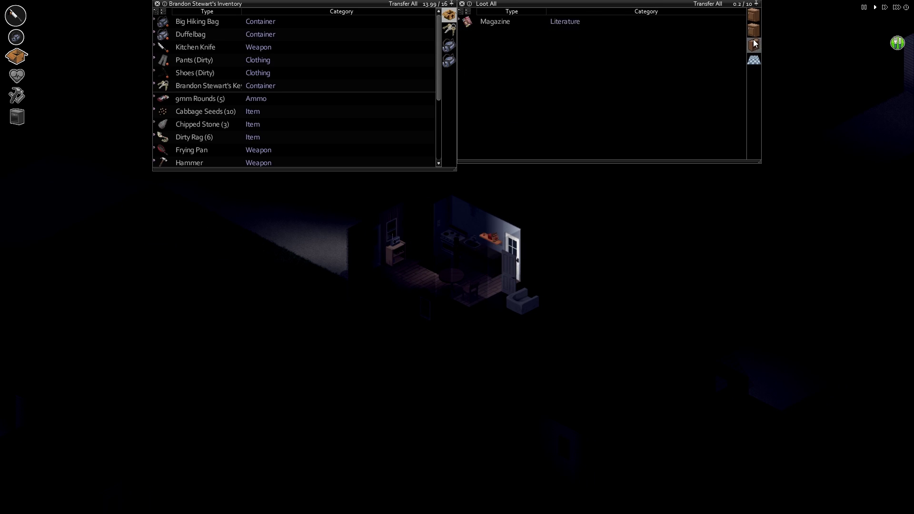
left_click(754, 44)
key("Escape")
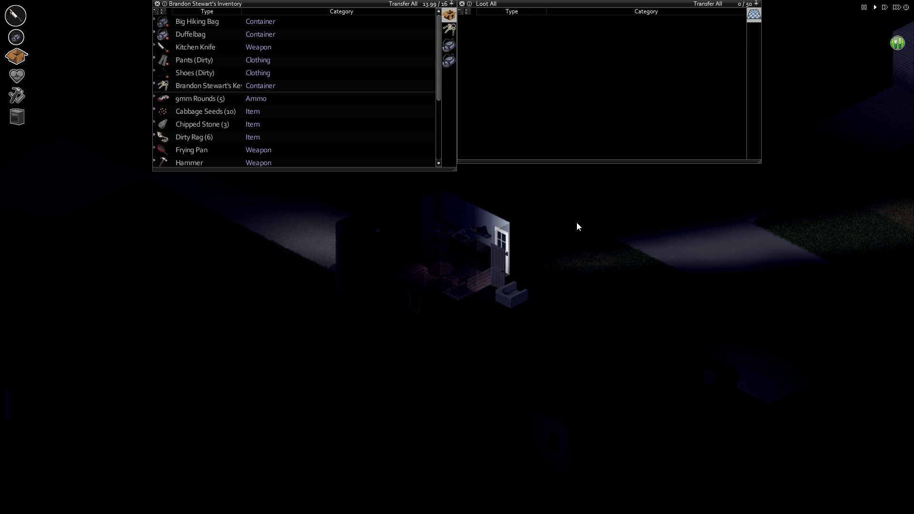
scroll(608, 270, "up", 3)
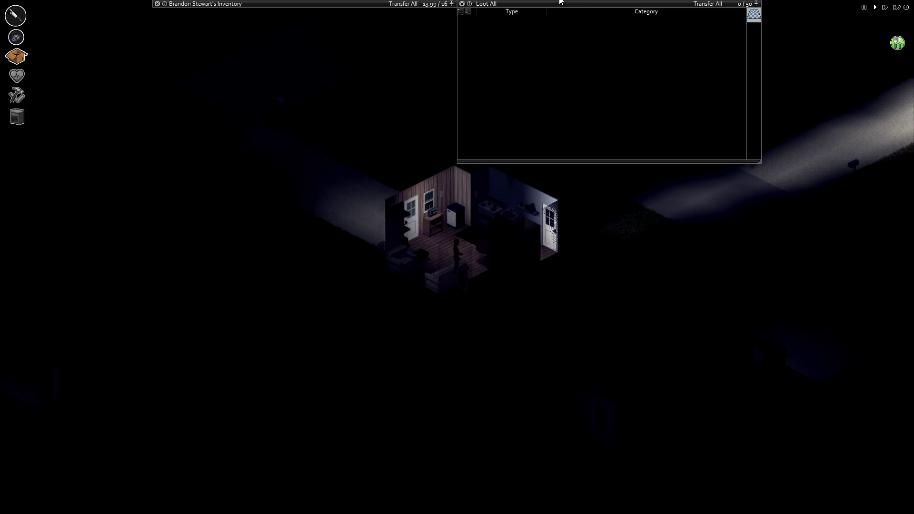
left_click(539, 268)
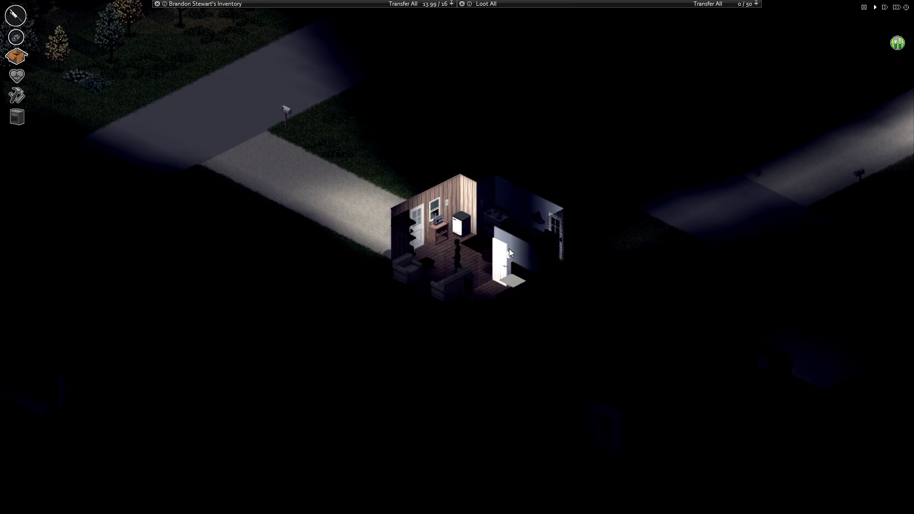
left_click(509, 249)
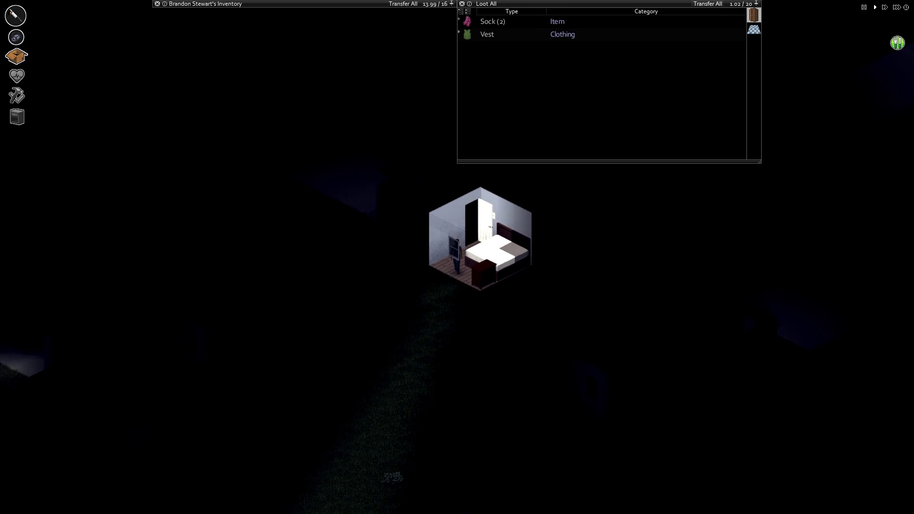
Walk out of the bedroom and across the house toward the exit
left_click(486, 4)
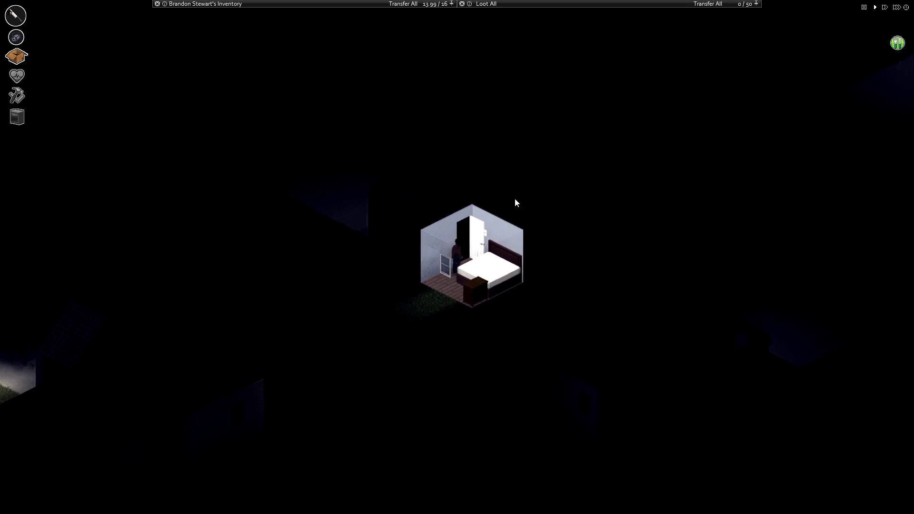
left_click(381, 229)
right_click(543, 178)
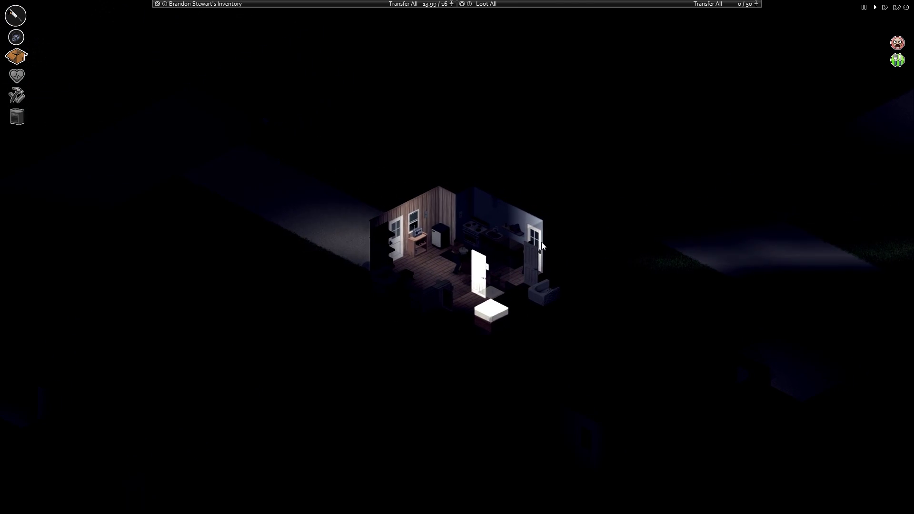
left_click(444, 230)
left_click(486, 240)
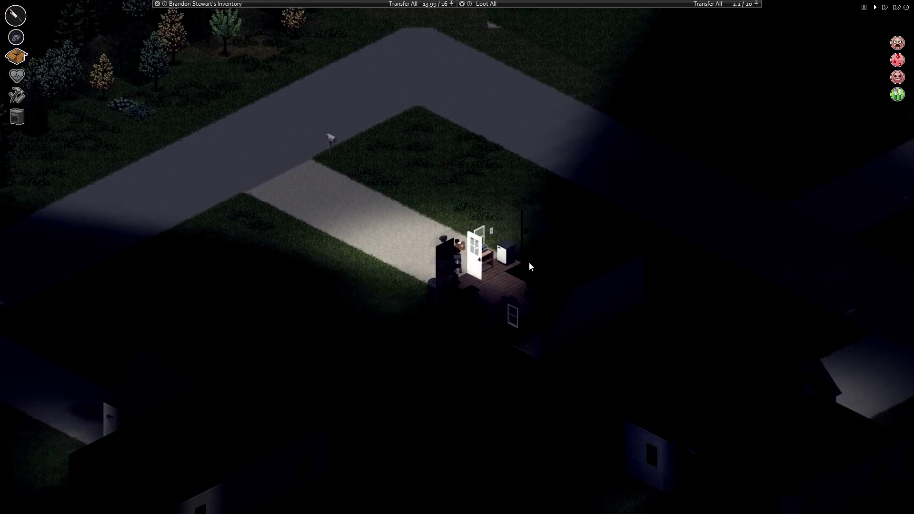
scroll(486, 242, "up", 3)
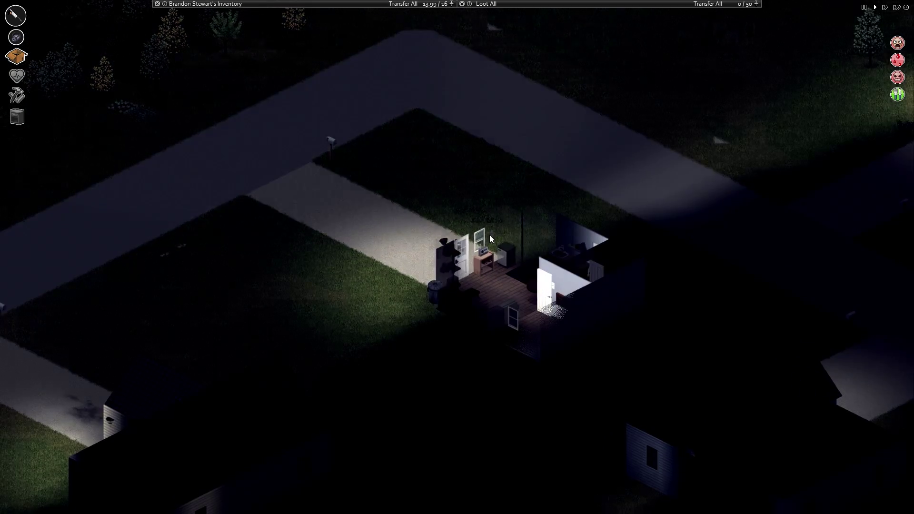
Check the survivor's health overview, then bring up the inventory
key("l")
key("l")
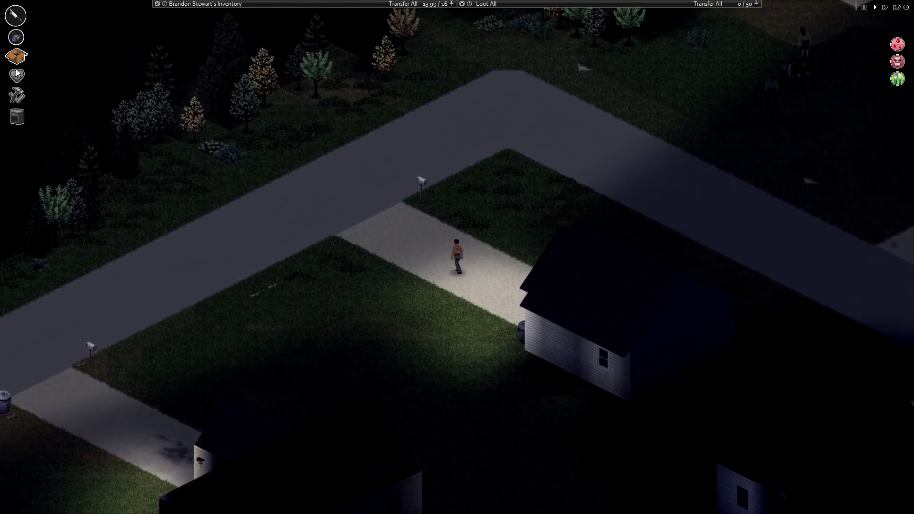
left_click(16, 75)
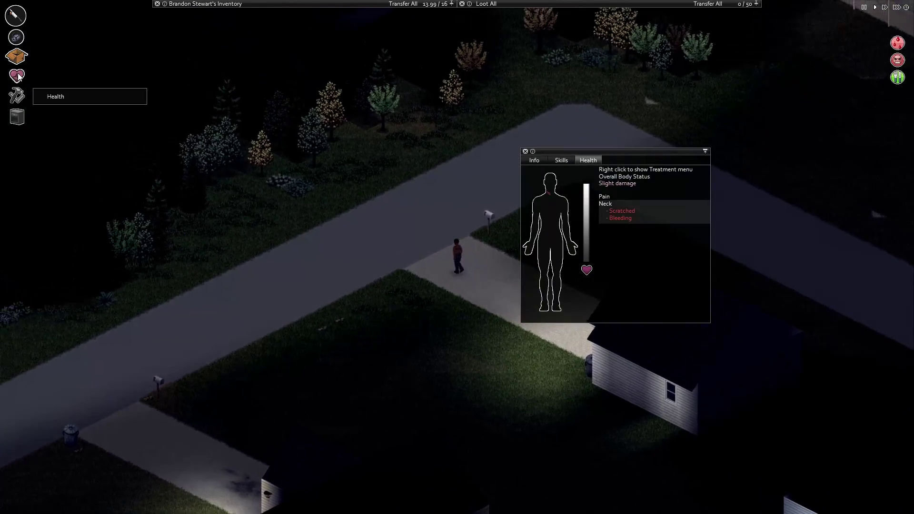
left_click(17, 75)
left_click(204, 4)
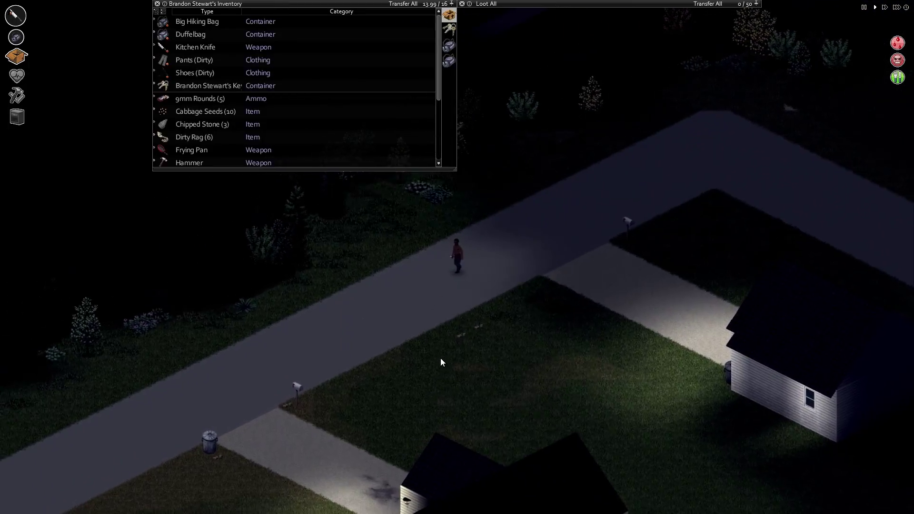
Run along the path past a roadside container toward the next house
key("a")
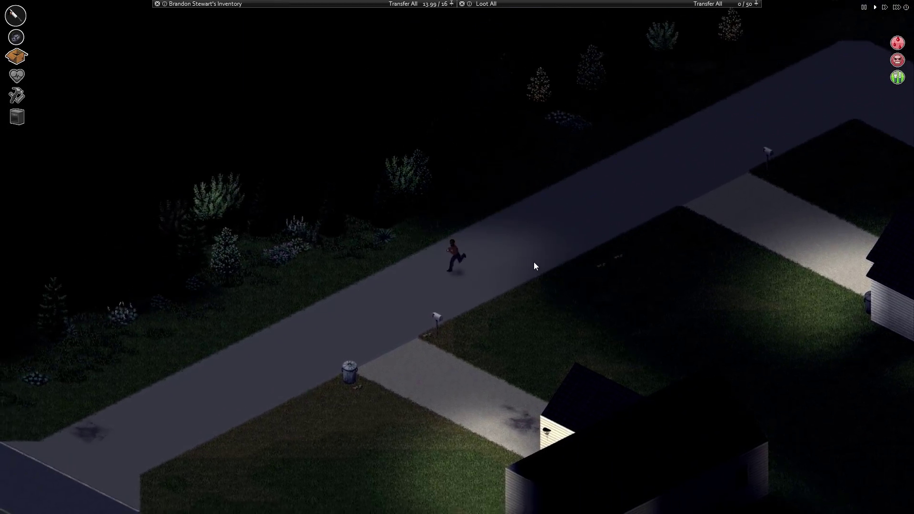
left_click(609, 3)
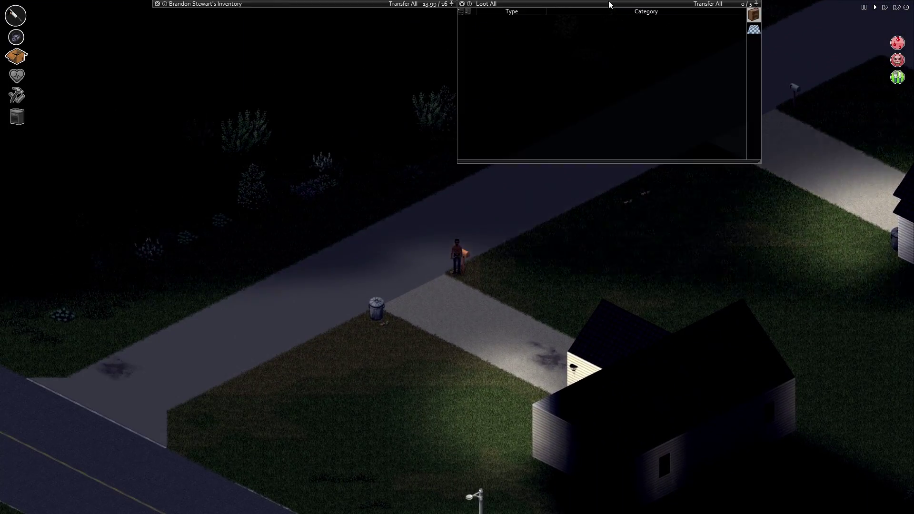
scroll(299, 97, "down", 3)
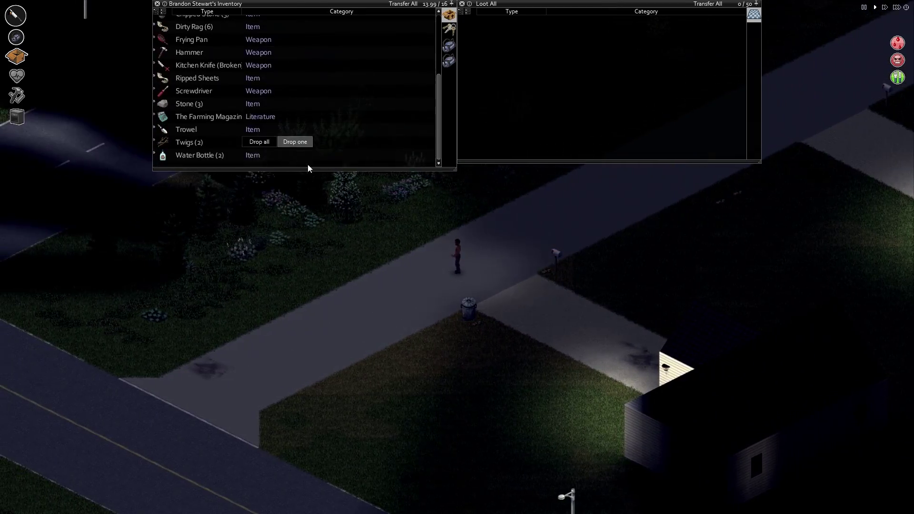
right_click(586, 339)
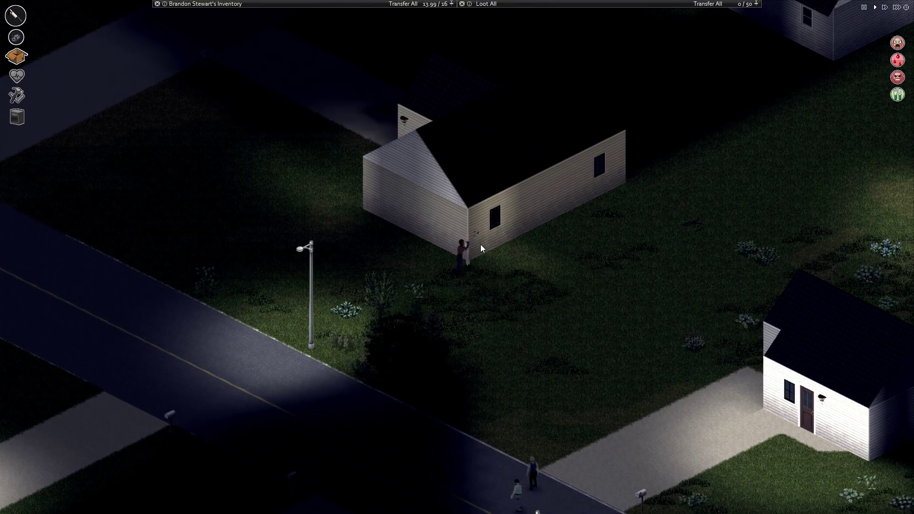
Search the corpse on the lawn and rip its Blouse into sheets
left_click(463, 257)
right_click(499, 21)
left_click(600, 315)
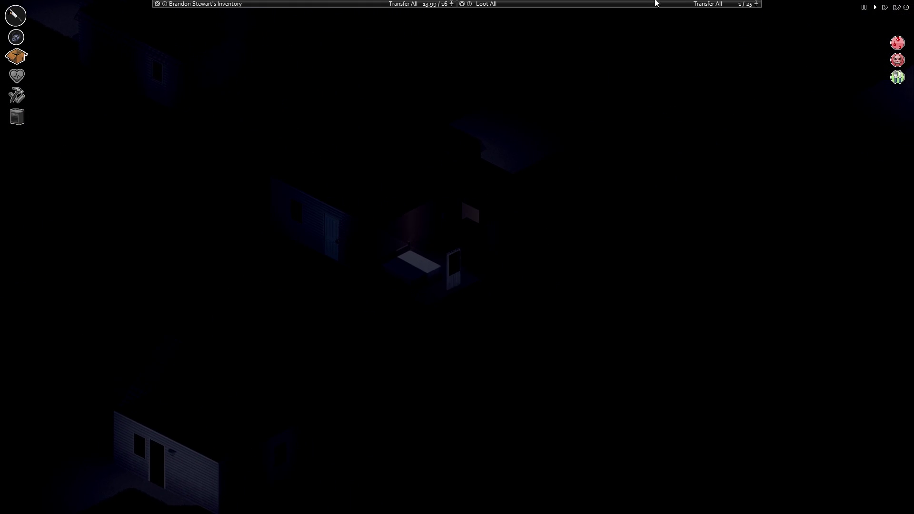
right_click(506, 24)
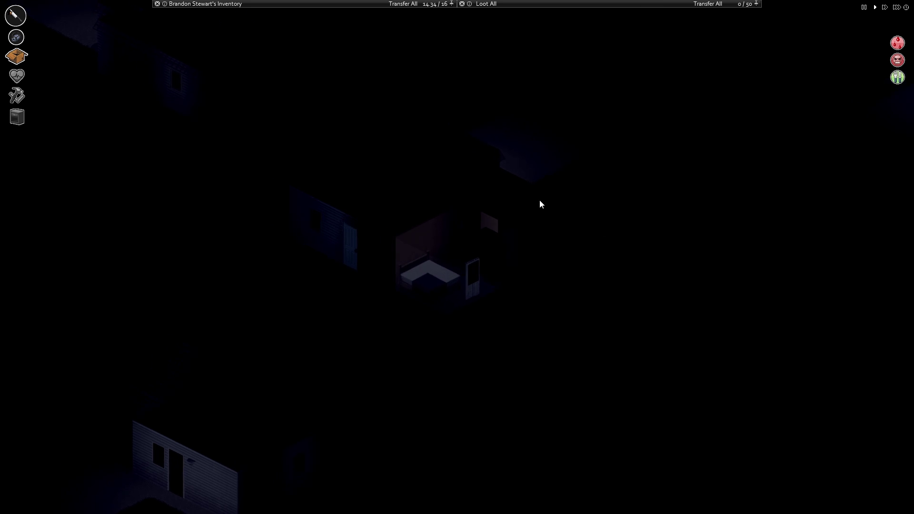
mouse_move(214, 3)
scroll(313, 127, "up", 2)
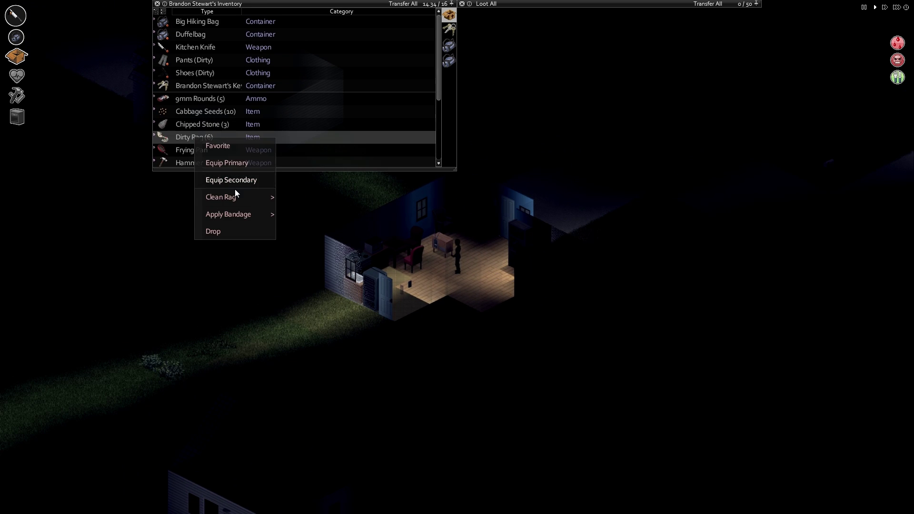
Apply a Ripped Sheet as a bandage to the survivor's neck
left_click(316, 120)
scroll(310, 130, "down", 3)
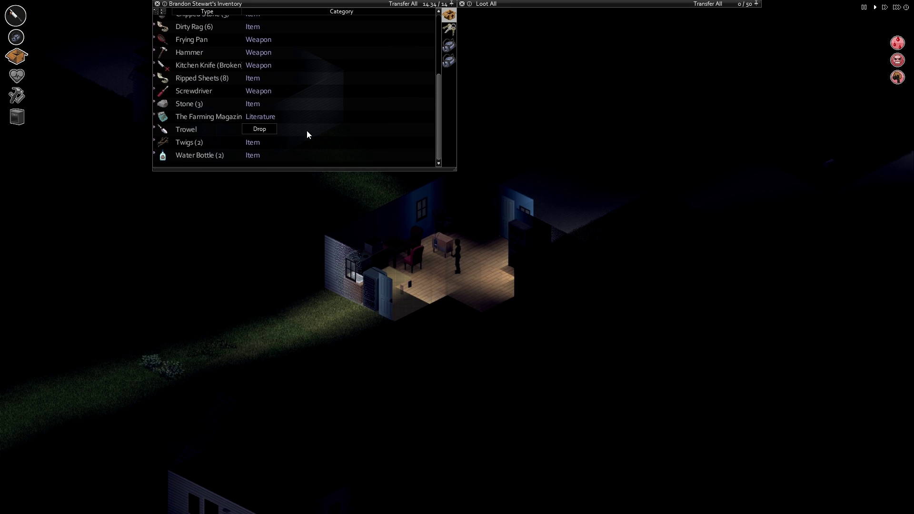
scroll(292, 118, "up", 1)
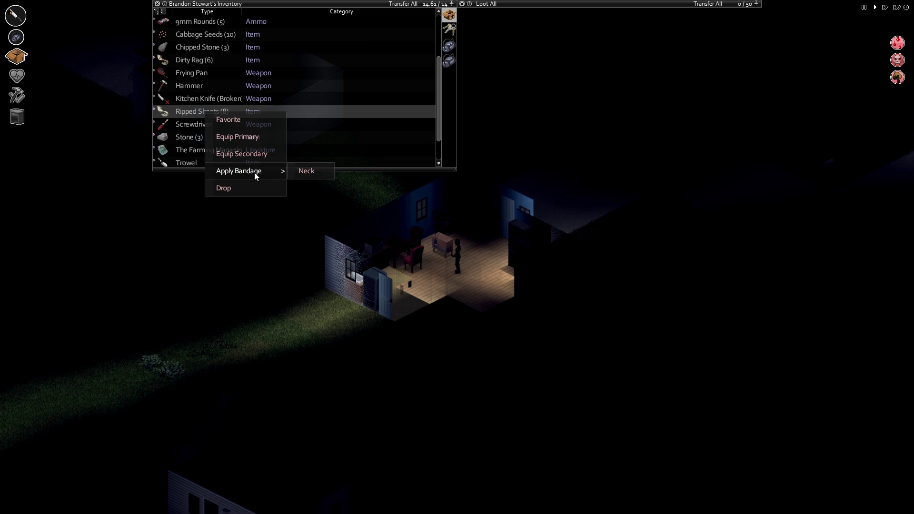
left_click(413, 254)
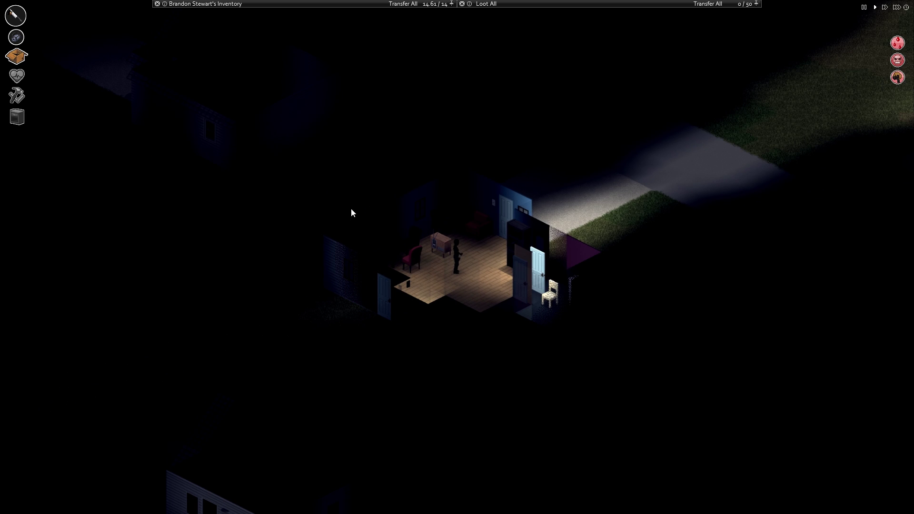
scroll(619, 247, "down", 3)
scroll(619, 247, "down", 2)
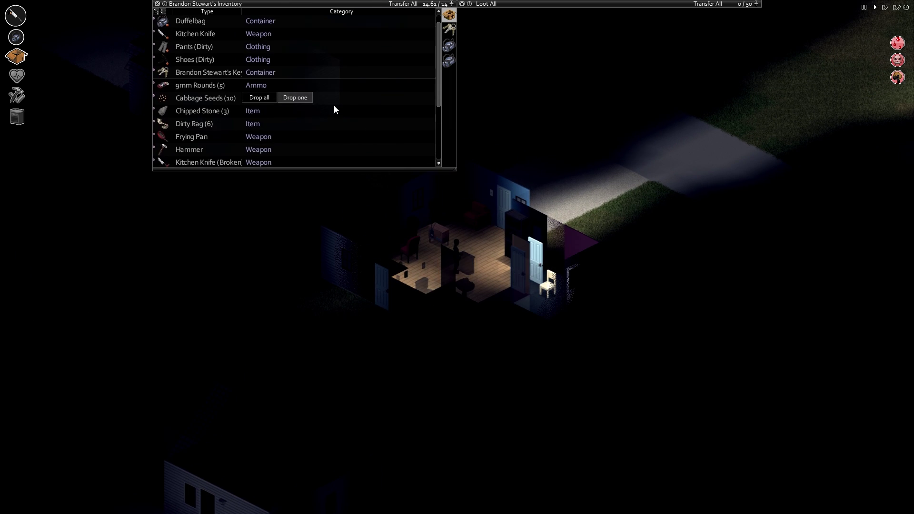
scroll(336, 115, "up", 3)
scroll(286, 121, "down", 3)
scroll(226, 85, "down", 2)
scroll(221, 84, "down", 2)
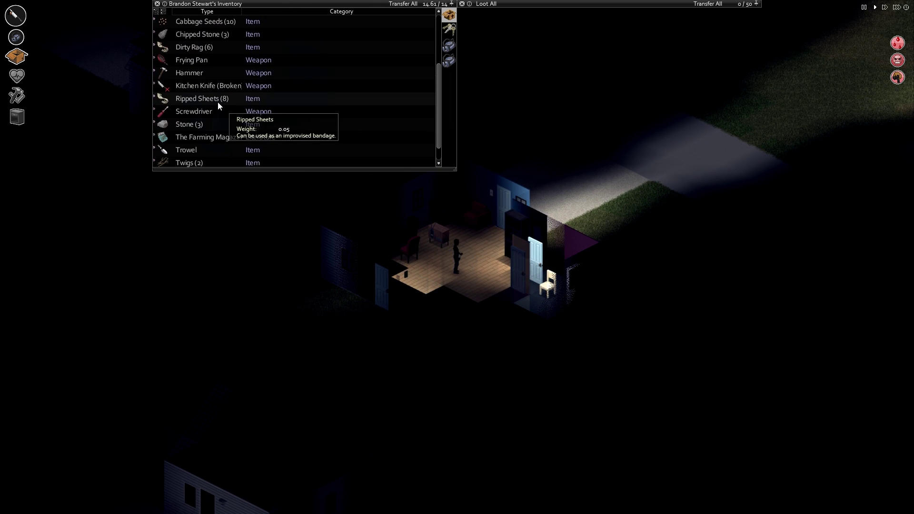
right_click(217, 101)
left_click(319, 160)
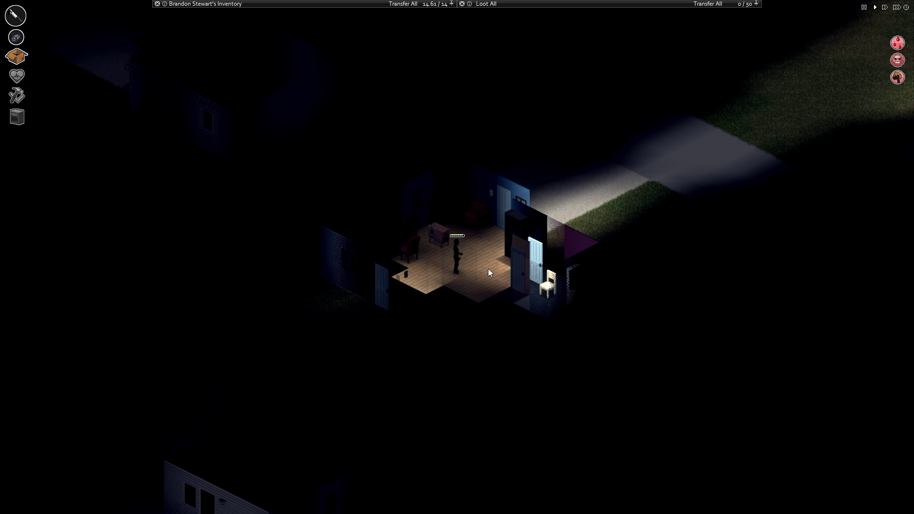
Walk out of the house and check the skills and health panels for the neck
key("d")
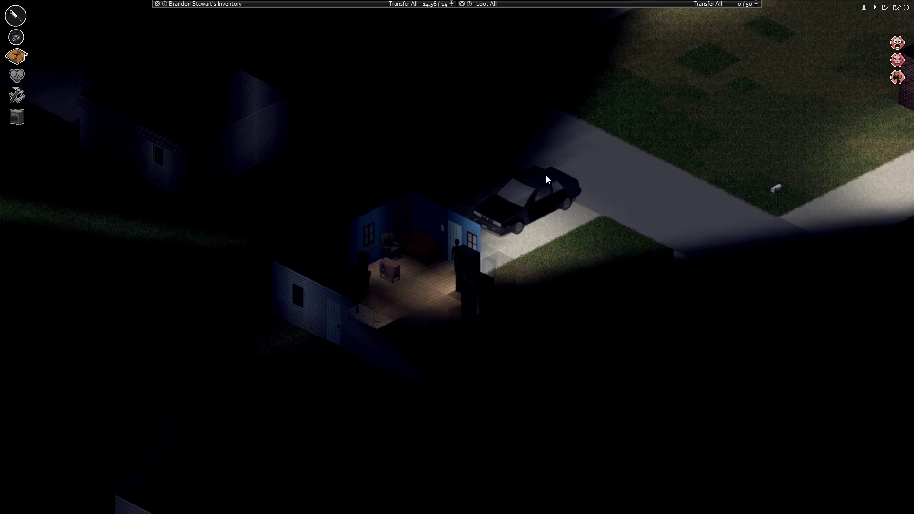
scroll(546, 180, "down", 3)
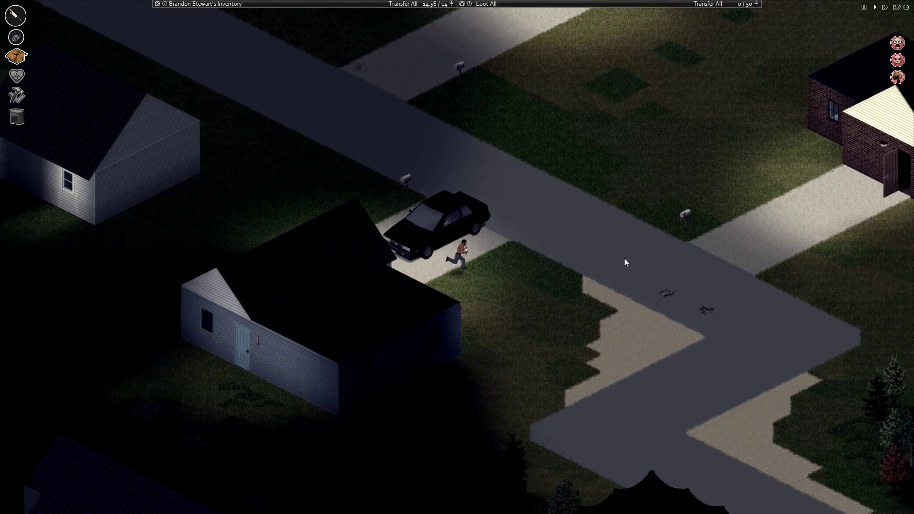
scroll(624, 258, "down", 2)
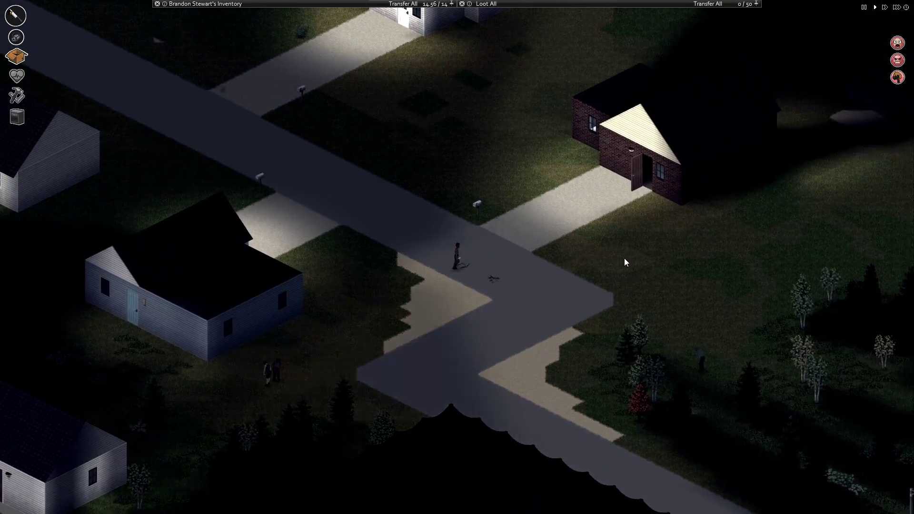
key("j")
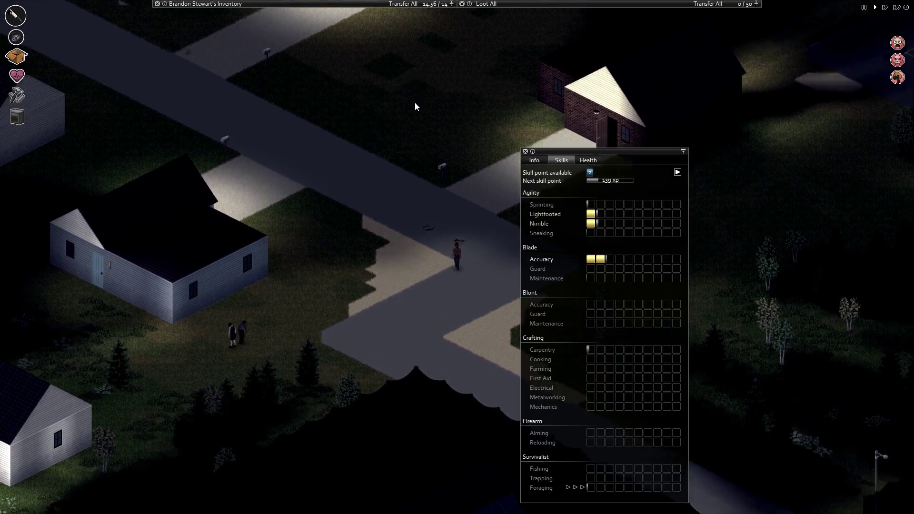
key("j")
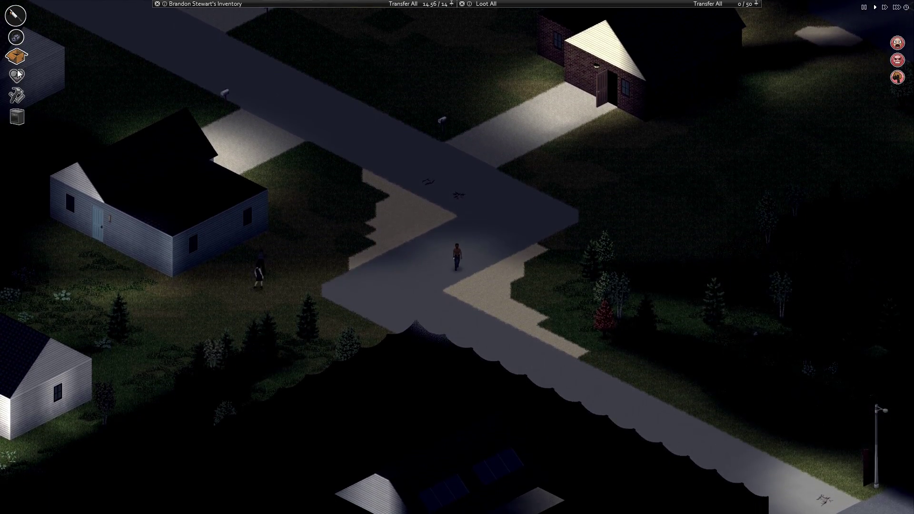
key("h")
key("h")
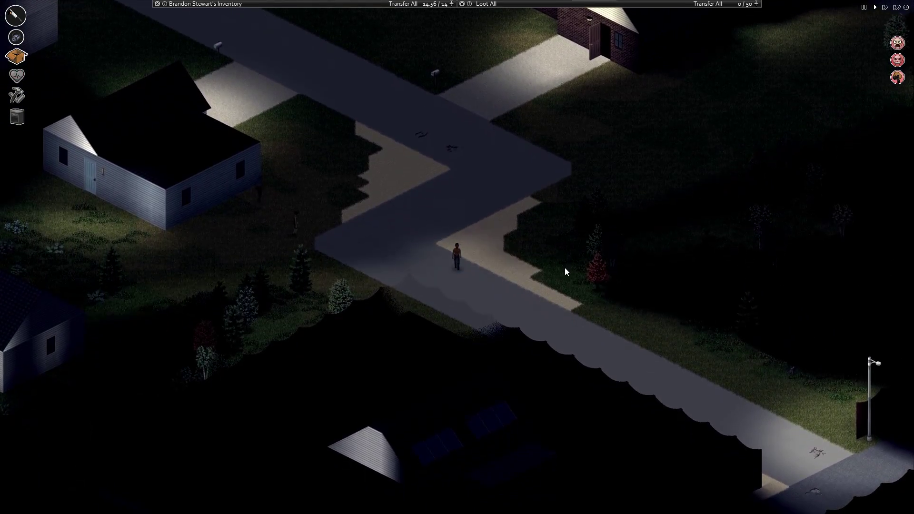
left_click(16, 76)
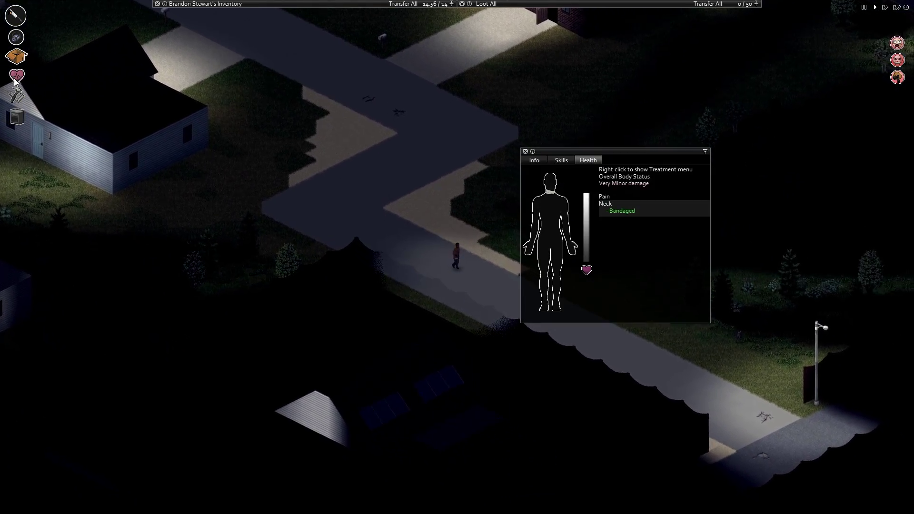
Close the health panel and walk down the road to the fenced white house
key("h")
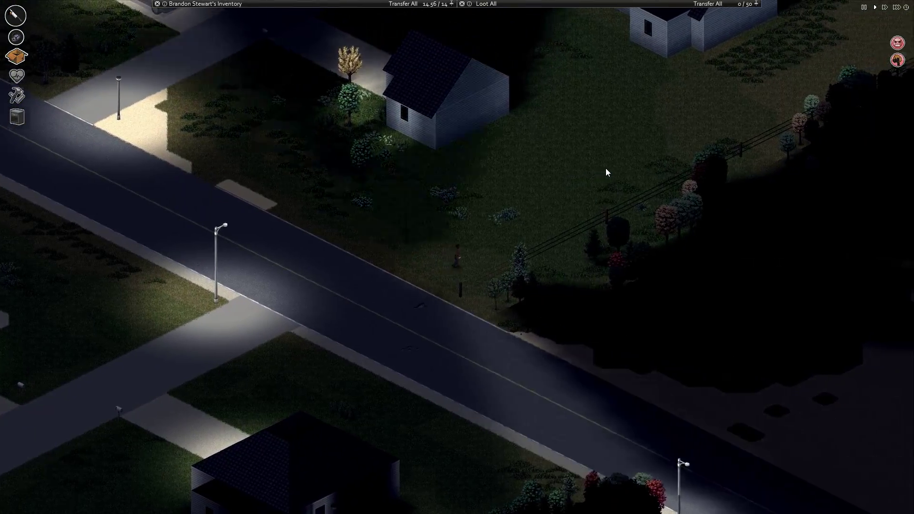
mouse_move(275, 4)
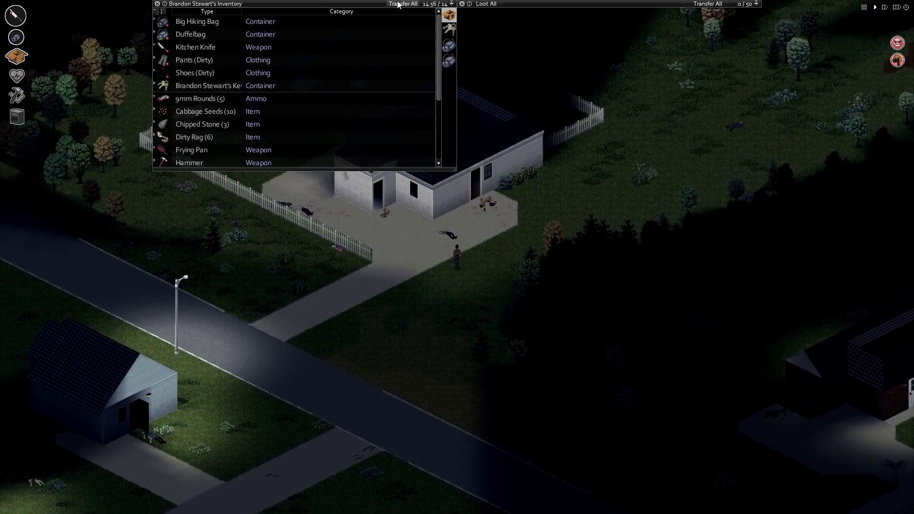
mouse_move(205, 4)
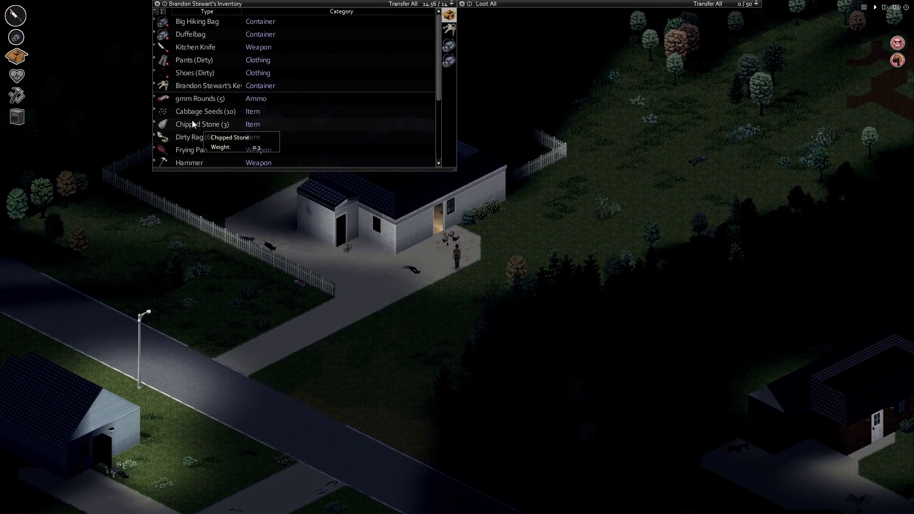
scroll(221, 140, "down", 1)
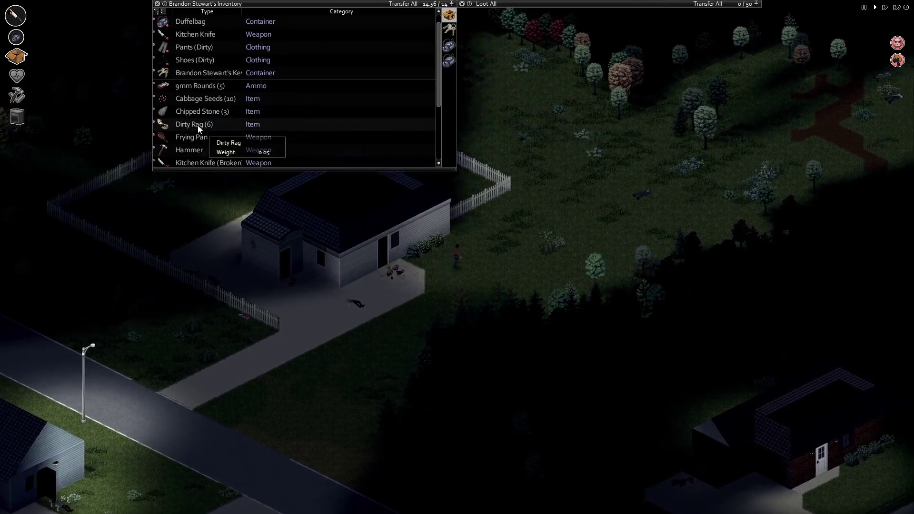
Drop five Dirty Rags and check the Dirty Bandage on the neck
right_click(197, 125)
left_click(235, 201)
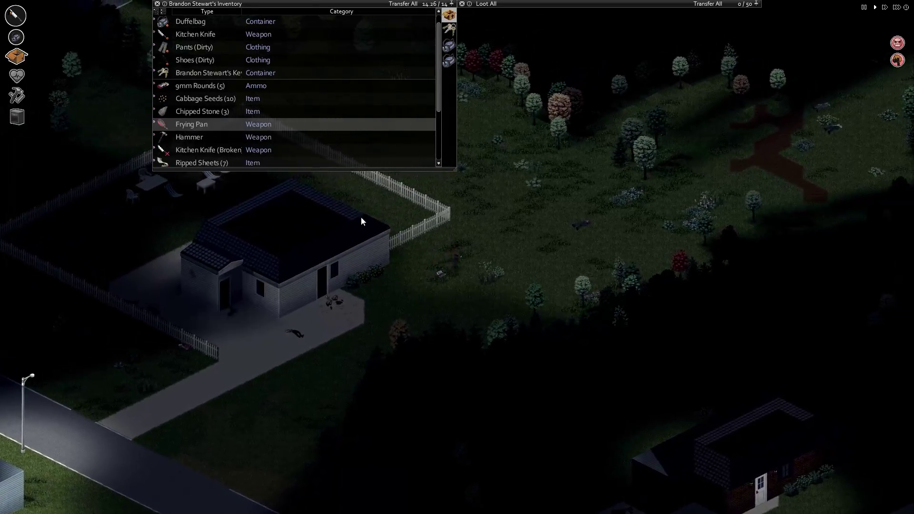
key("l")
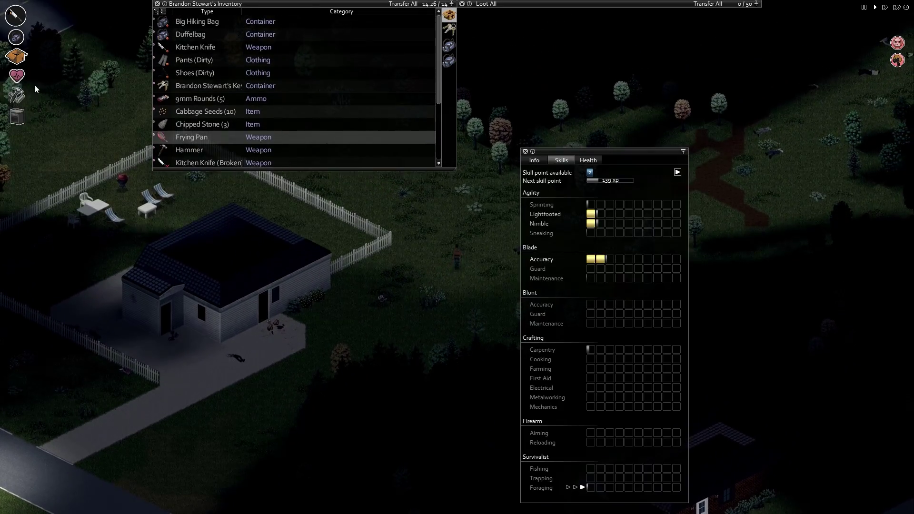
left_click(588, 160)
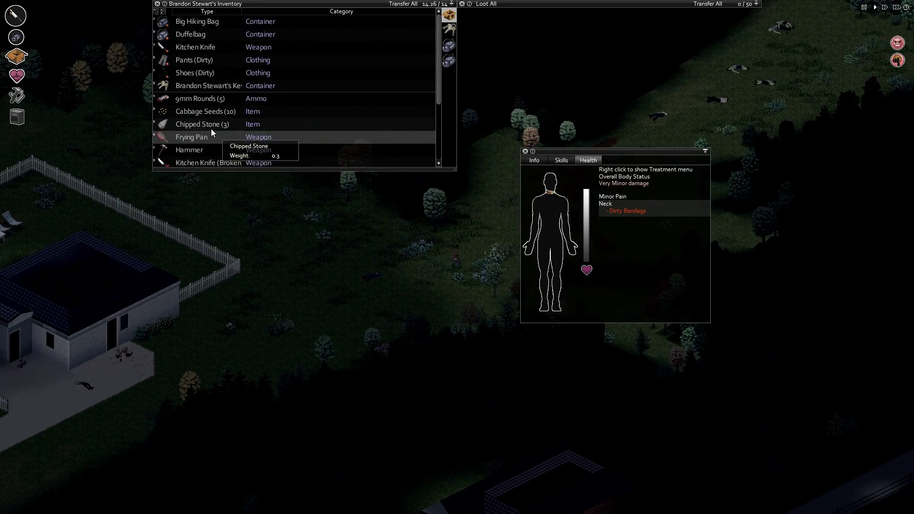
scroll(214, 131, "down", 3)
Look at the Ripped Sheets options, collapse the inventory and view skills
right_click(206, 137)
left_click(242, 180)
key("i")
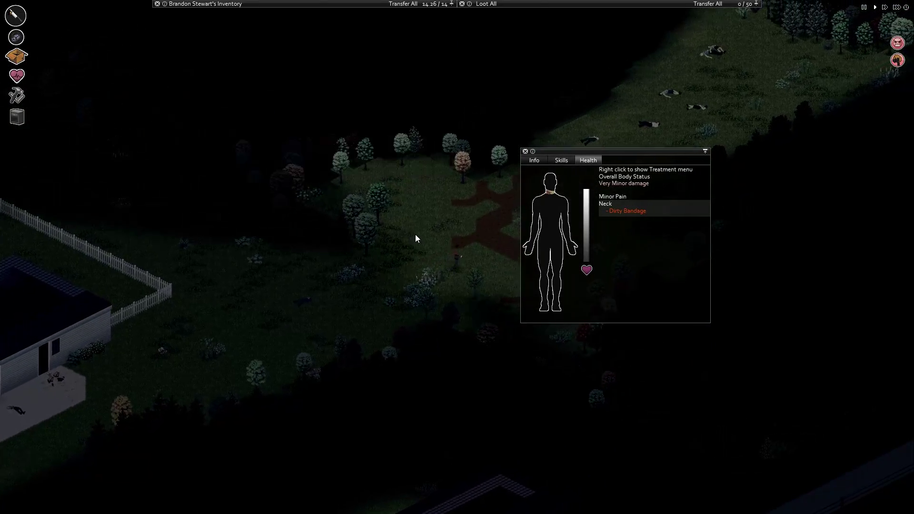
left_click(562, 160)
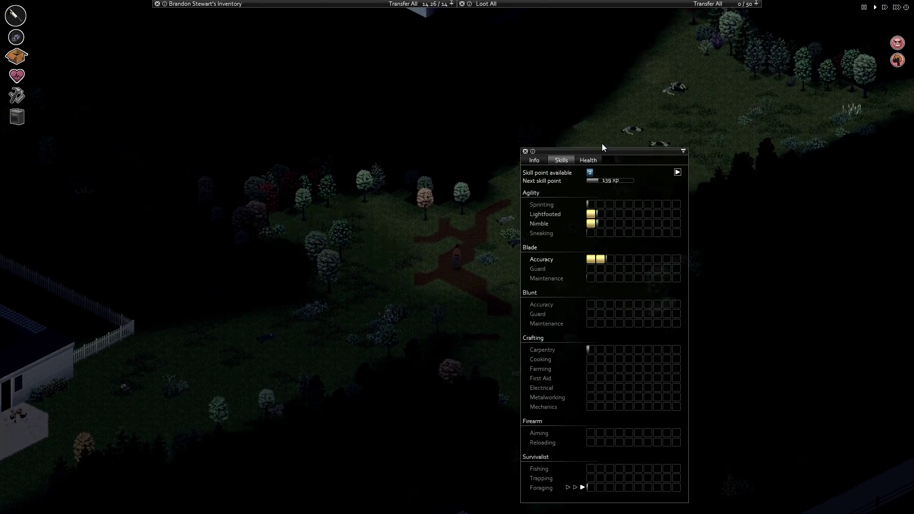
Close the skills panel and search the house's containers, finding antidepressants and duct tape
key("j")
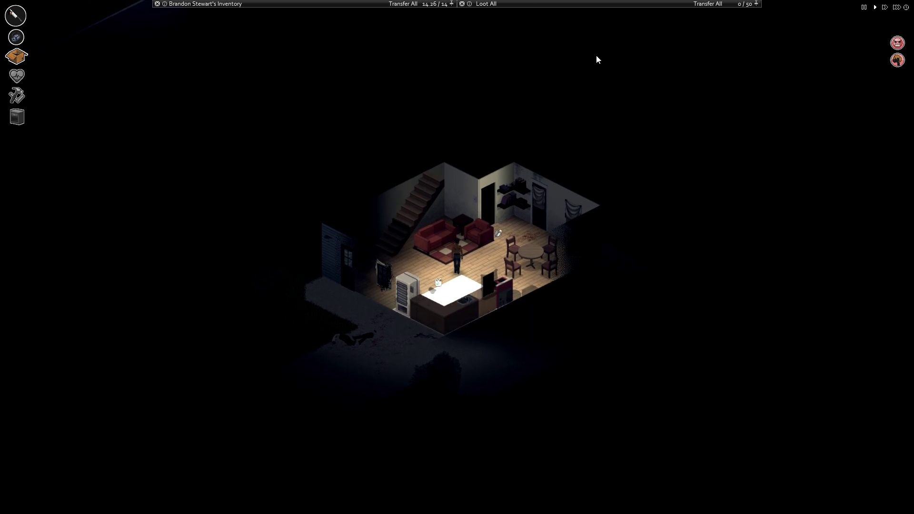
Remove the dirty bandage from the survivor's neck
mouse_move(496, 60)
left_click(252, 16)
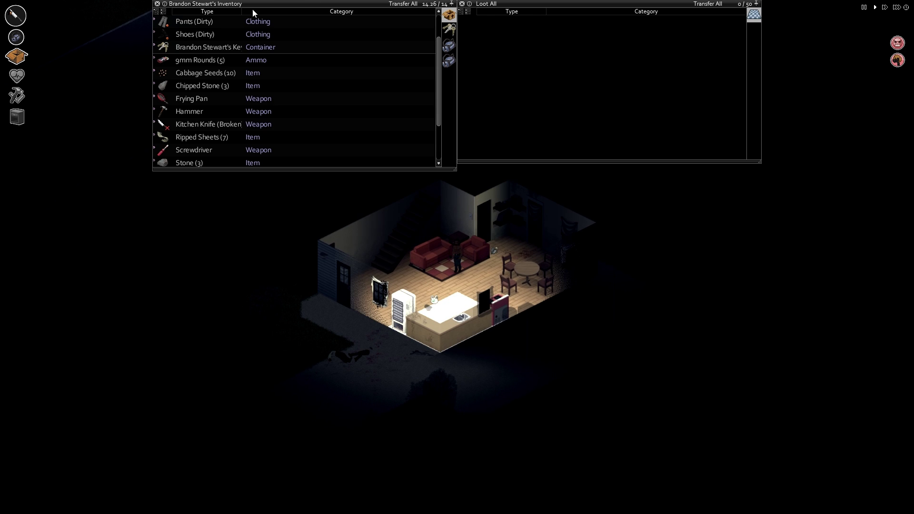
scroll(265, 137, "down", 3)
right_click(261, 144)
scroll(260, 144, "up", 5)
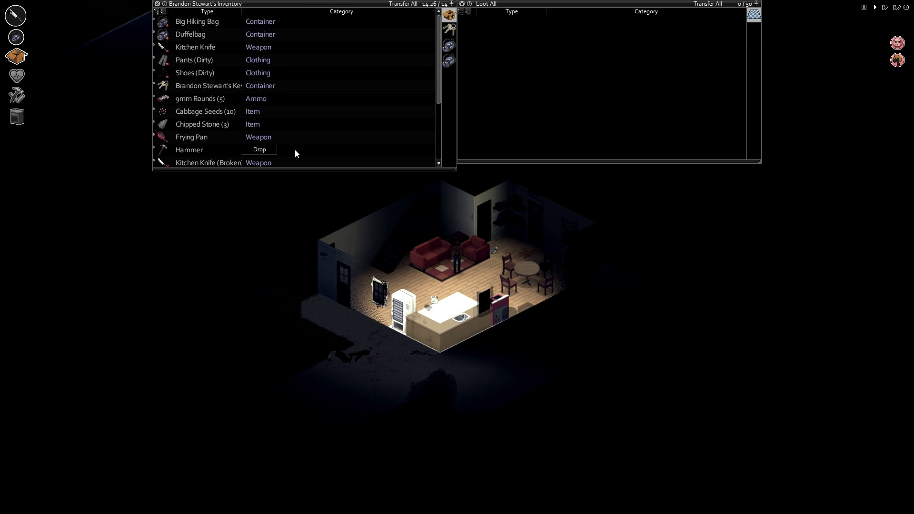
key("l")
key("l")
key("h")
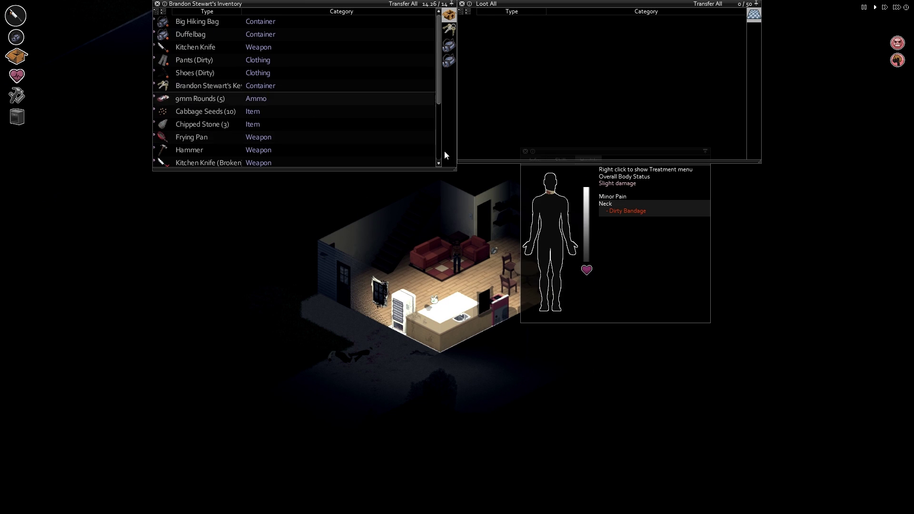
right_click(628, 213)
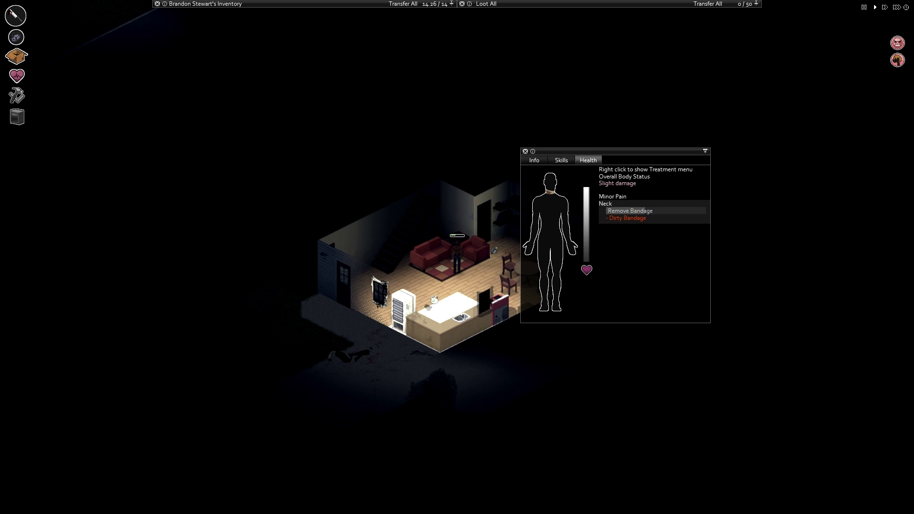
left_click(630, 211)
scroll(251, 132, "down", 3)
Bandage the neck with Ripped Sheets, close the panels and step across the room
right_click(251, 132)
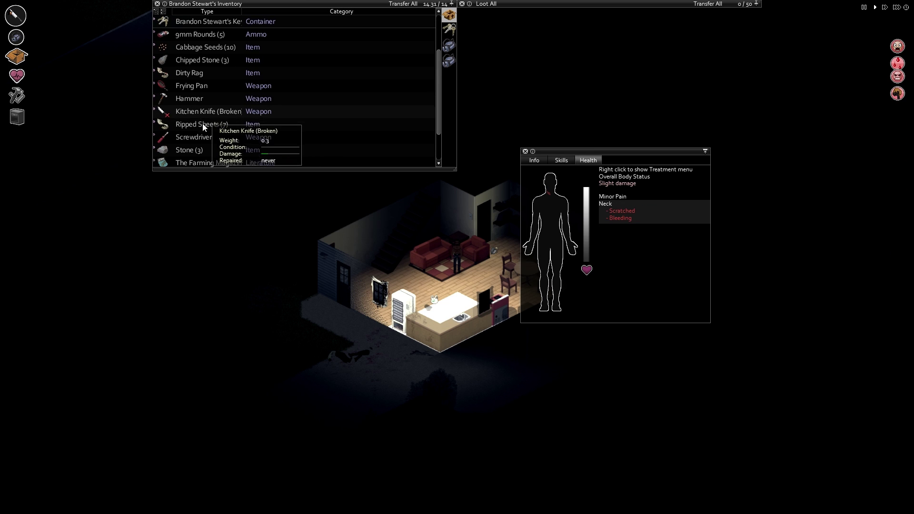
right_click(207, 126)
mouse_move(241, 185)
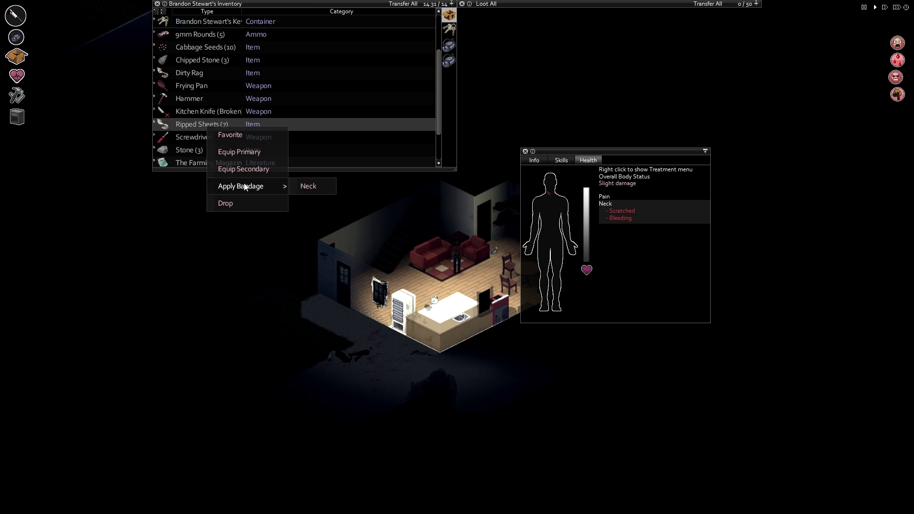
left_click(307, 187)
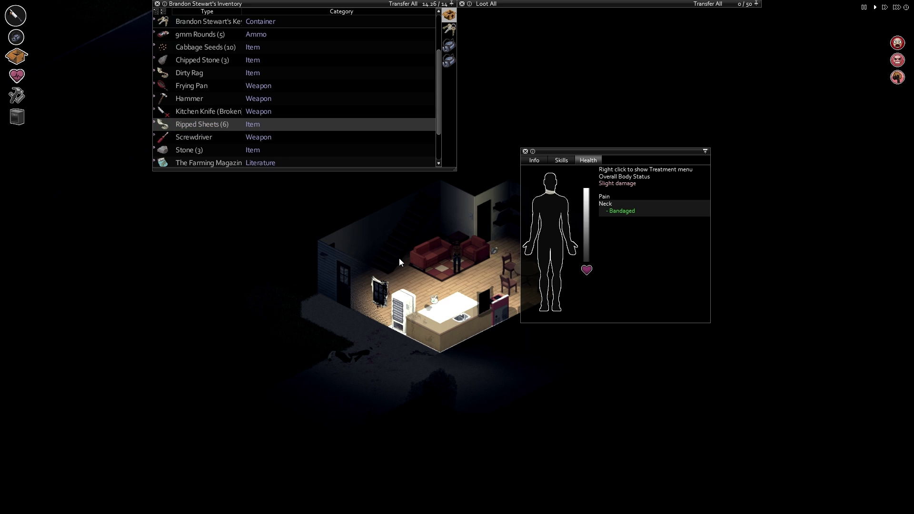
key("i")
key("Escape")
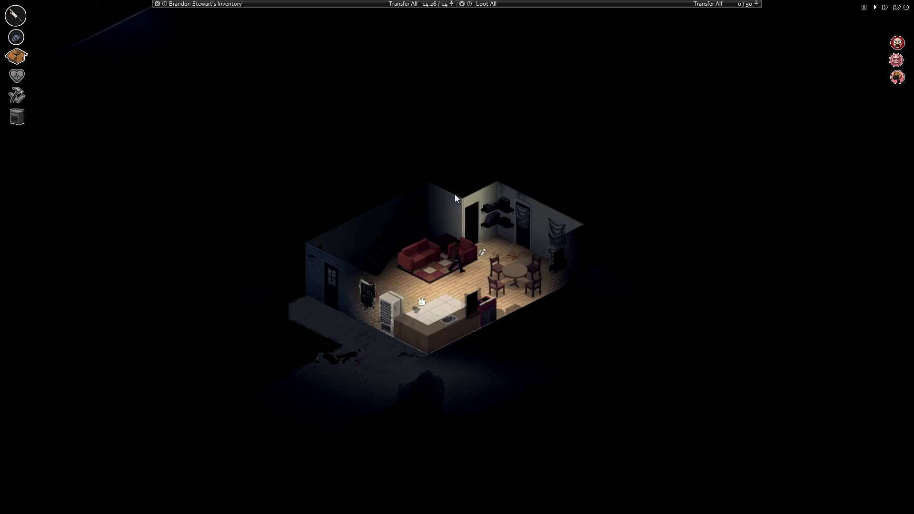
key("w")
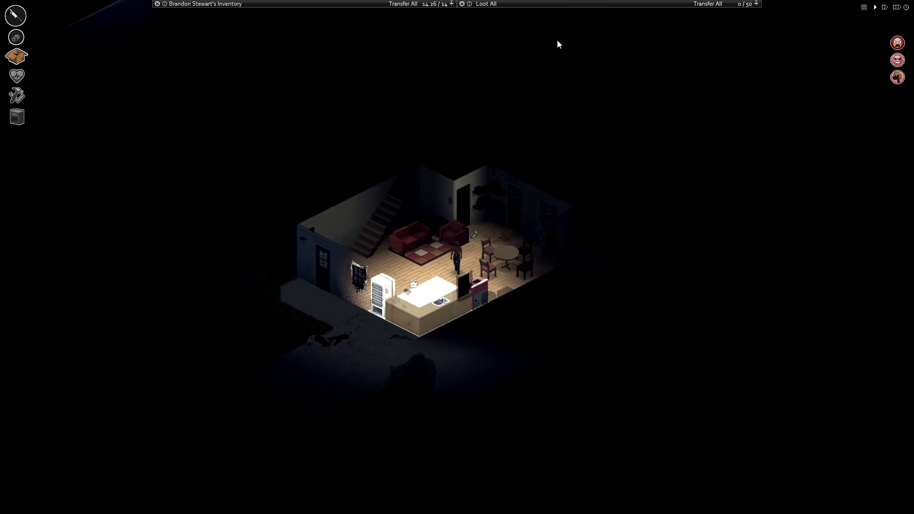
Walk to the kitchen cabinets and eat the Cereal
left_click(486, 4)
left_click(756, 30)
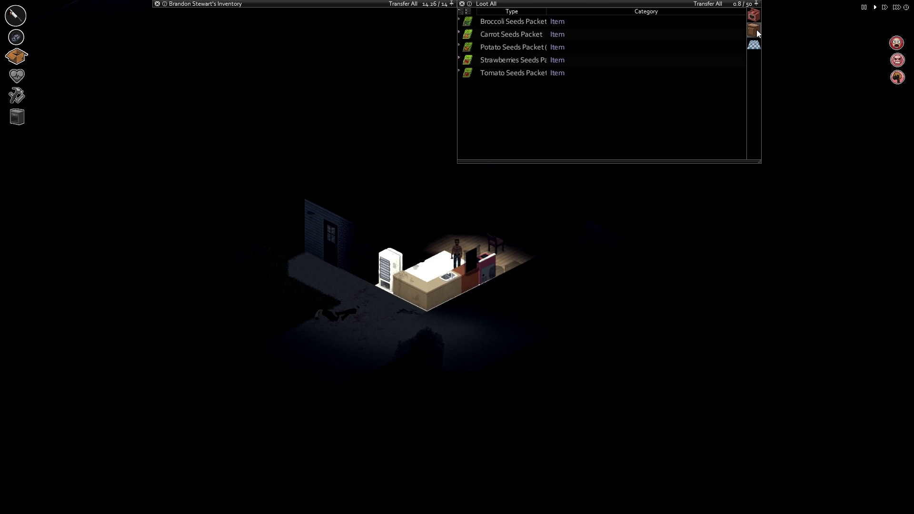
key("w")
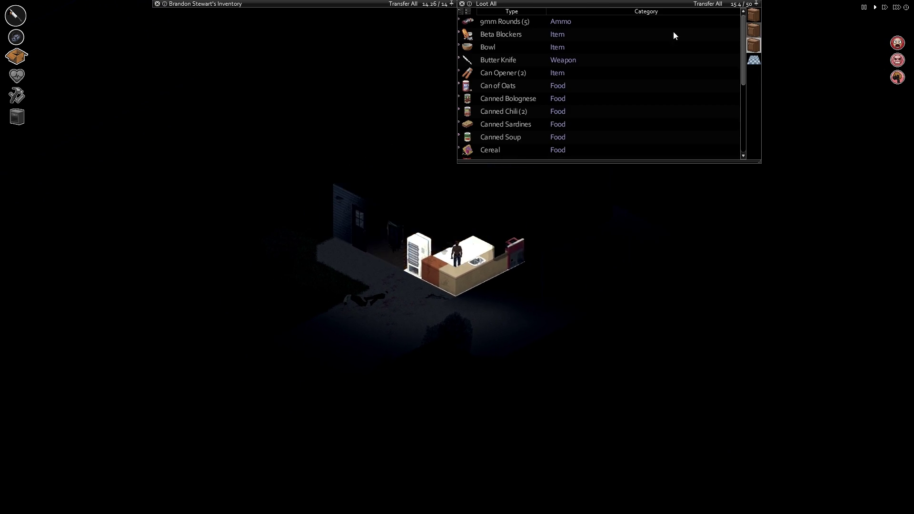
scroll(586, 90, "down", 4)
right_click(500, 100)
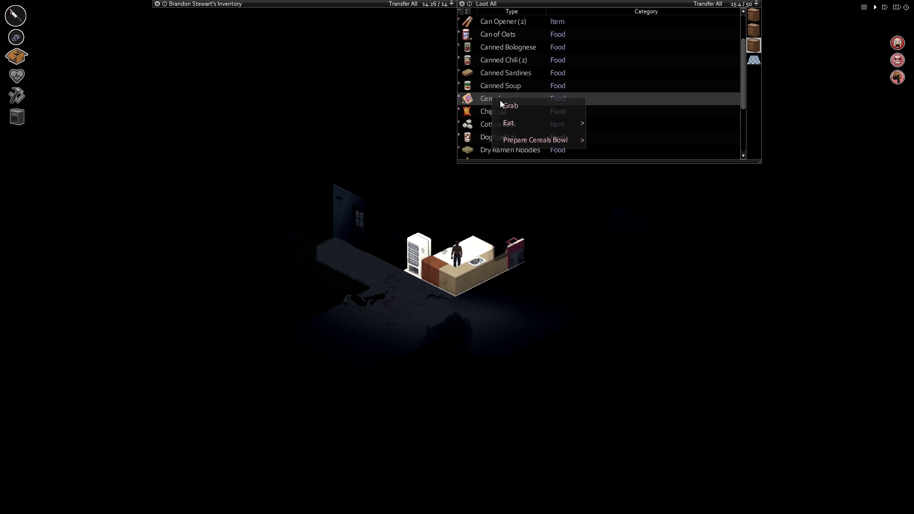
mouse_move(508, 123)
left_click(620, 127)
scroll(530, 116, "down", 3)
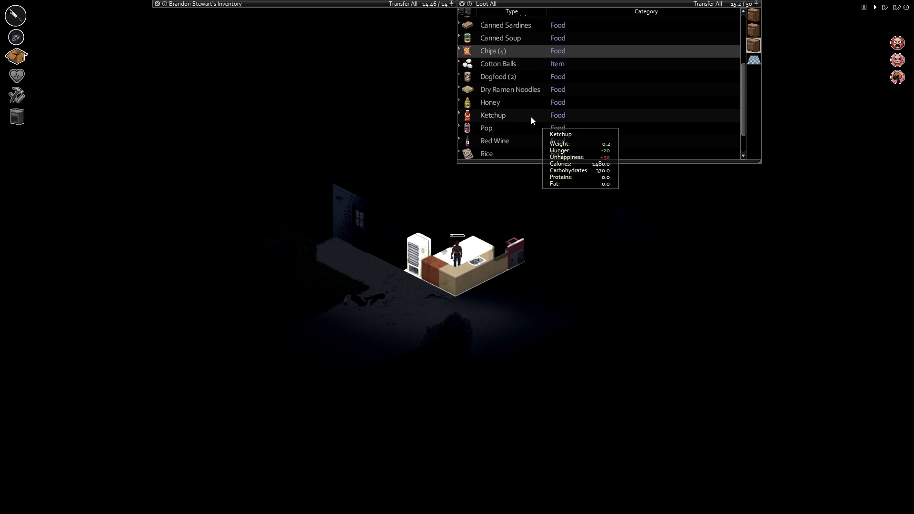
scroll(530, 117, "down", 2)
scroll(531, 117, "up", 4)
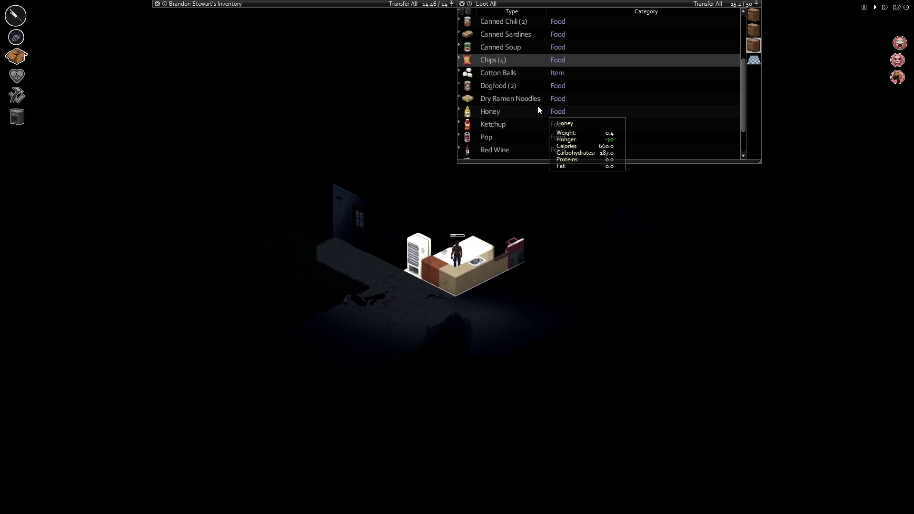
scroll(538, 106, "down", 3)
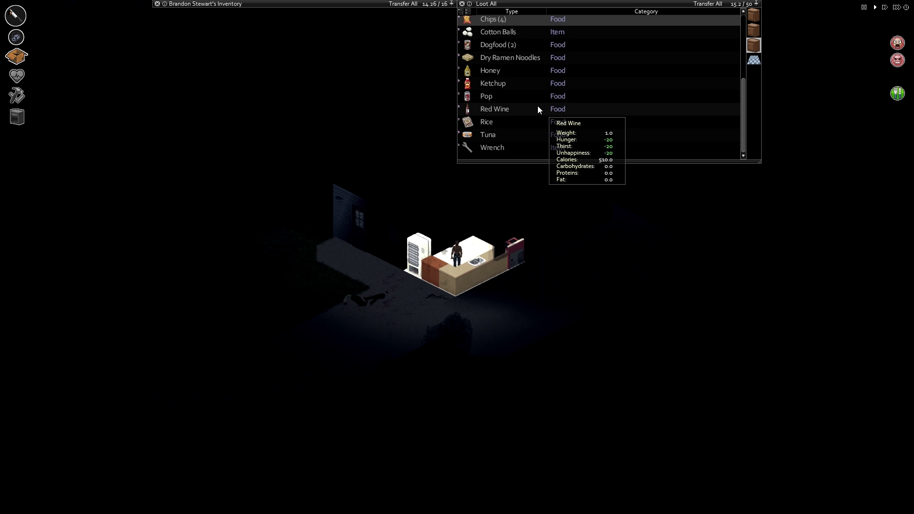
scroll(535, 126, "up", 3)
scroll(535, 125, "up", 2)
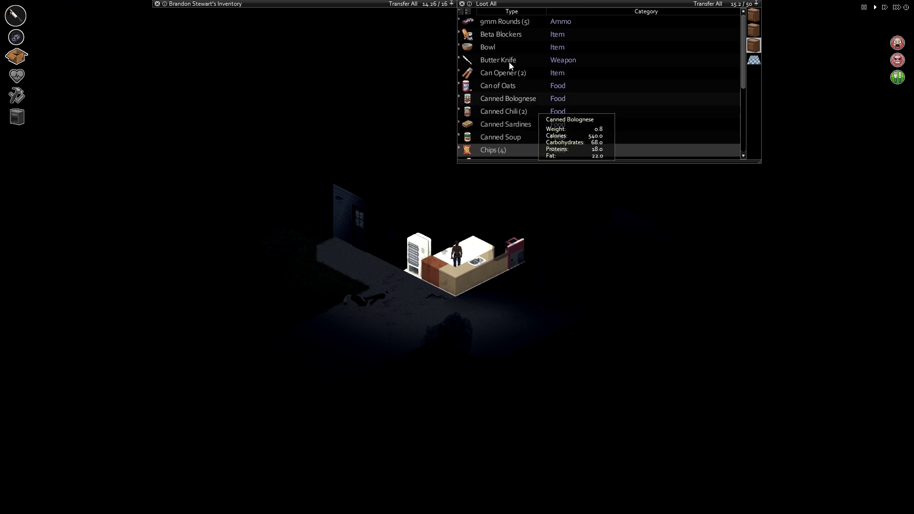
Take the Beta Blockers and open a can of Tuna
key("i")
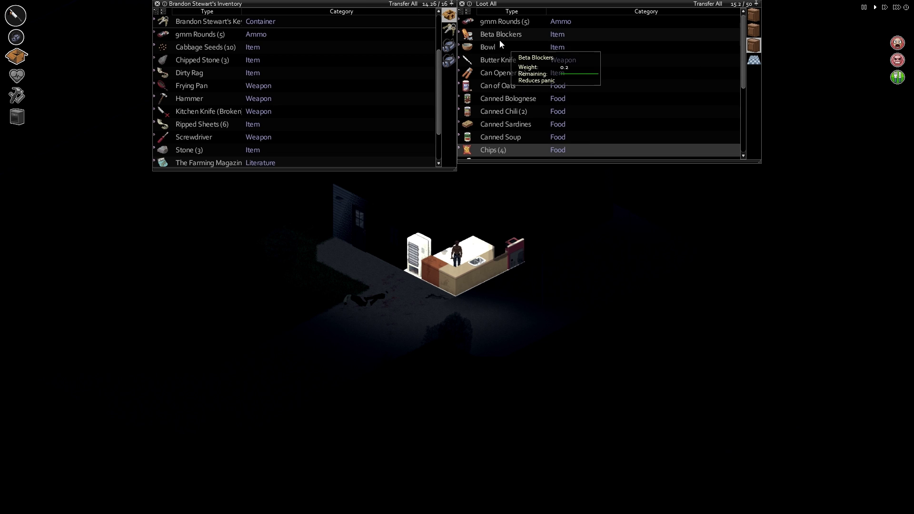
right_click(508, 36)
left_click(541, 92)
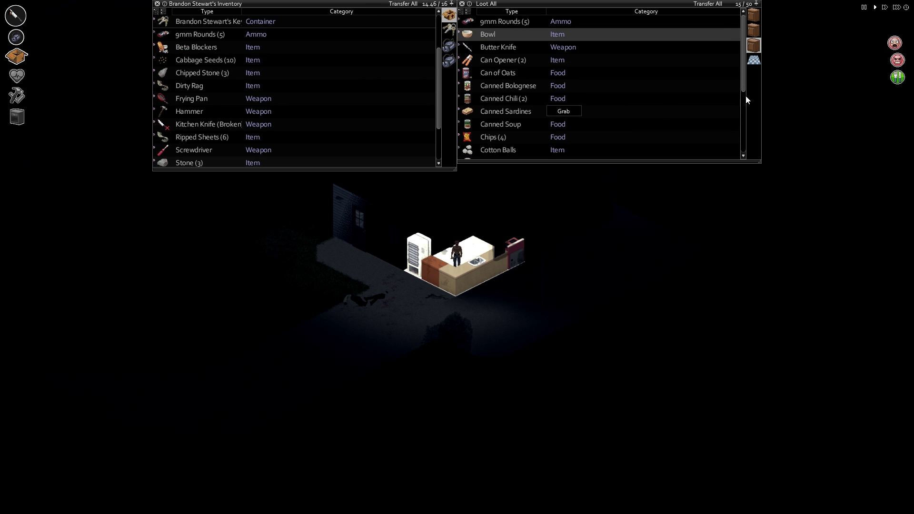
left_click(754, 30)
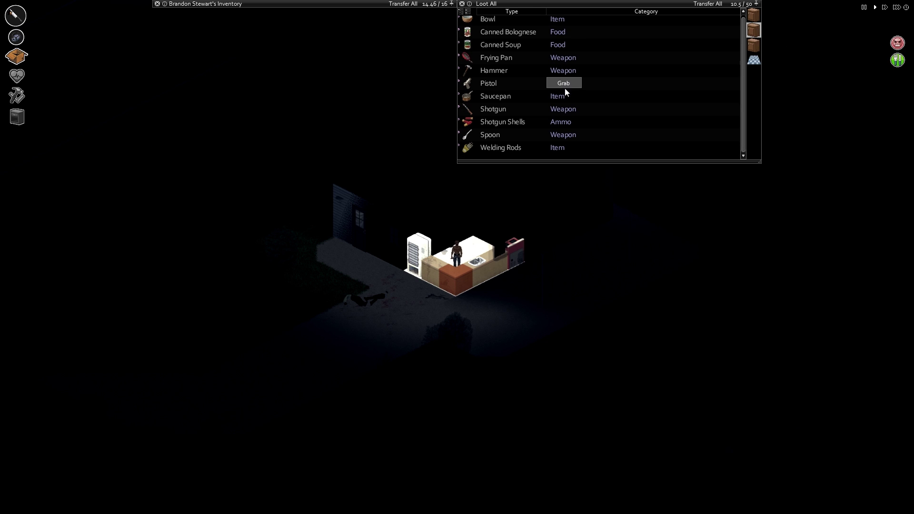
left_click(754, 44)
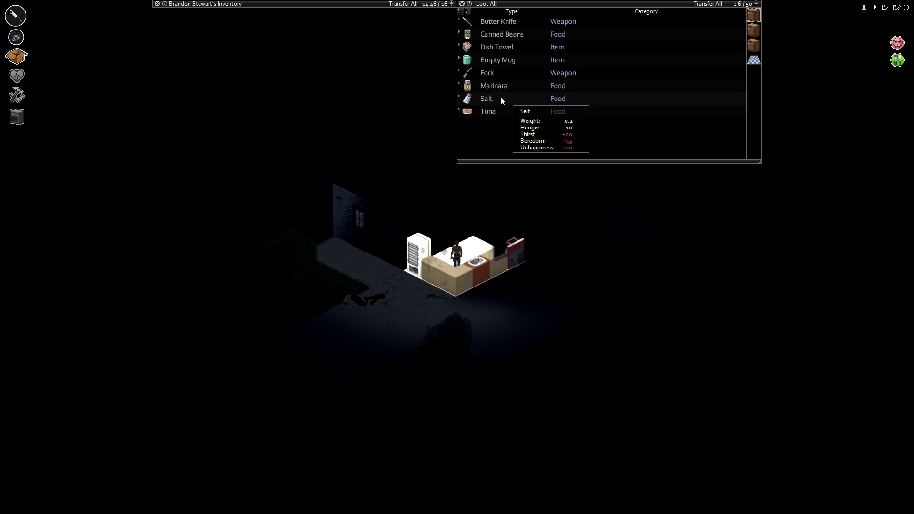
right_click(487, 113)
left_click(597, 158)
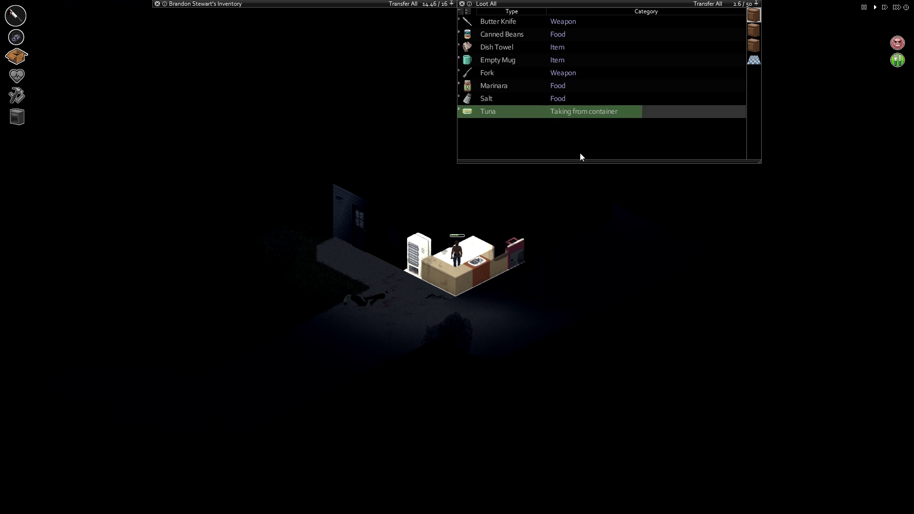
Eat the Open Tin of Tuna from the inventory
left_click(351, 7)
scroll(302, 76, "up", 3)
scroll(302, 76, "down", 2)
scroll(302, 90, "down", 3)
right_click(215, 70)
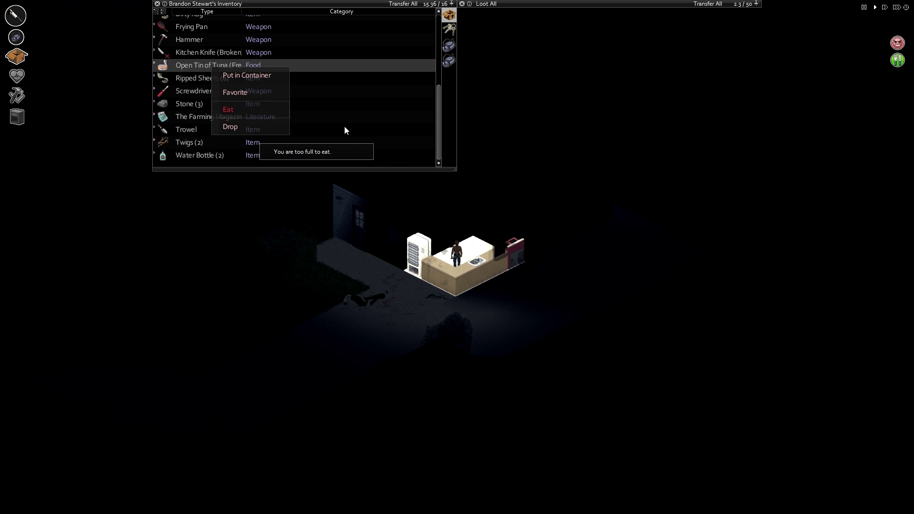
left_click(759, 131)
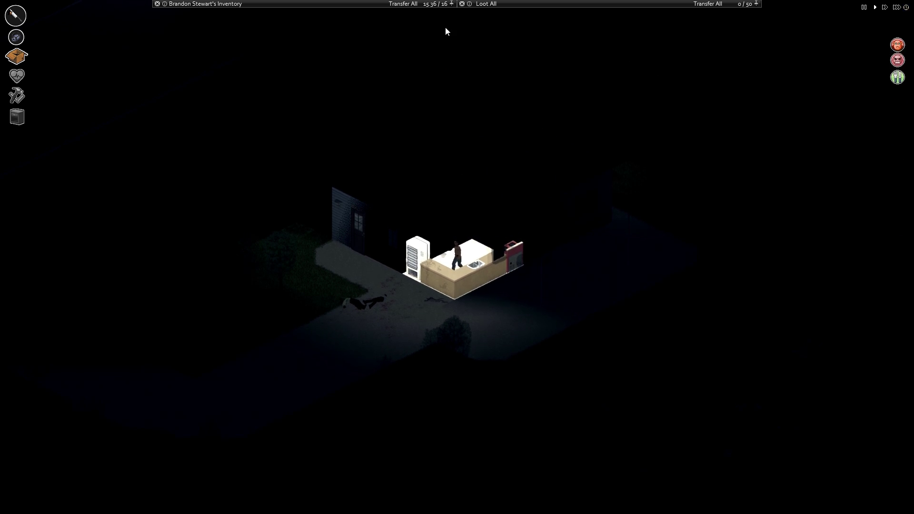
left_click(205, 4)
right_click(209, 65)
mouse_move(226, 108)
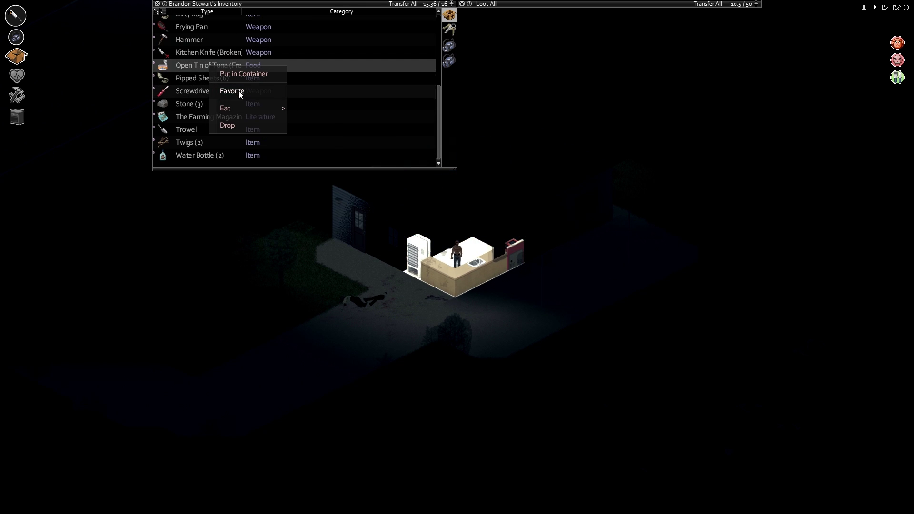
left_click(323, 109)
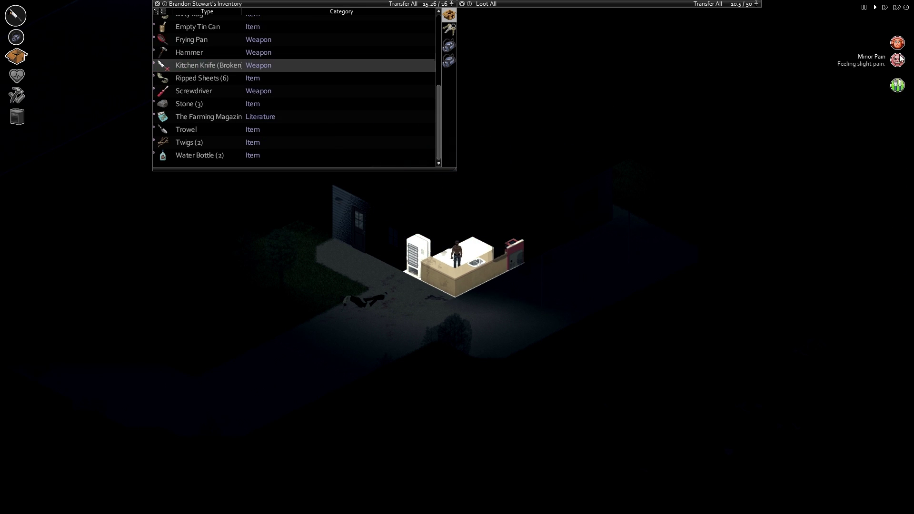
scroll(279, 114, "up", 5)
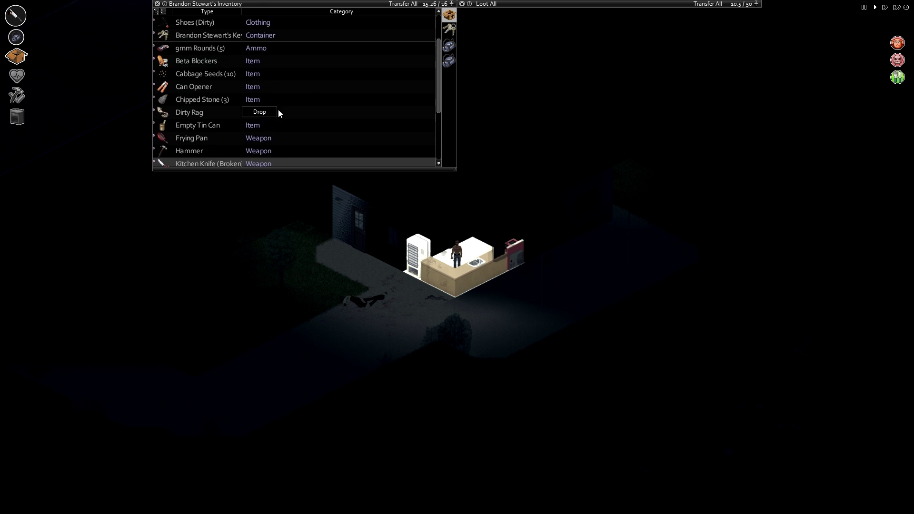
Swap the neck's dirty bandage for a Ripped Sheets bandage and close the Health panel
left_click(17, 75)
right_click(615, 207)
left_click(653, 215)
scroll(259, 109, "down", 3)
scroll(241, 121, "down", 3)
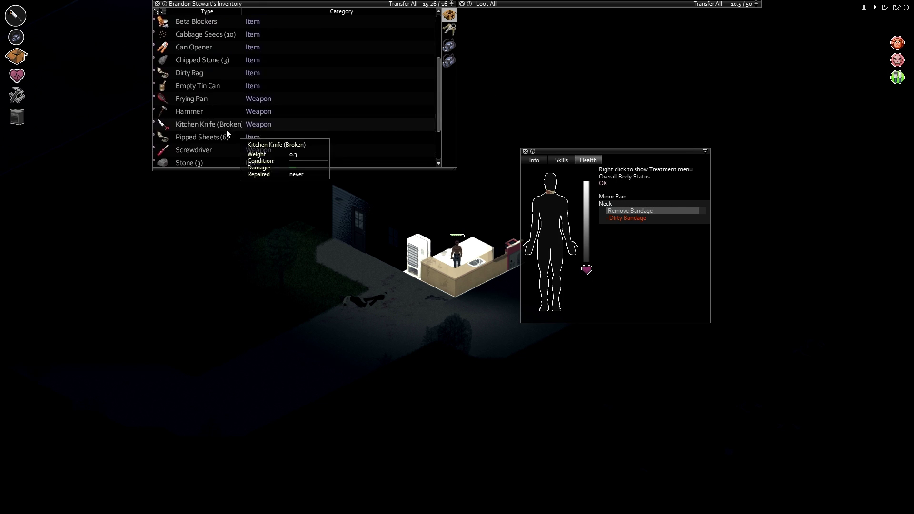
right_click(215, 139)
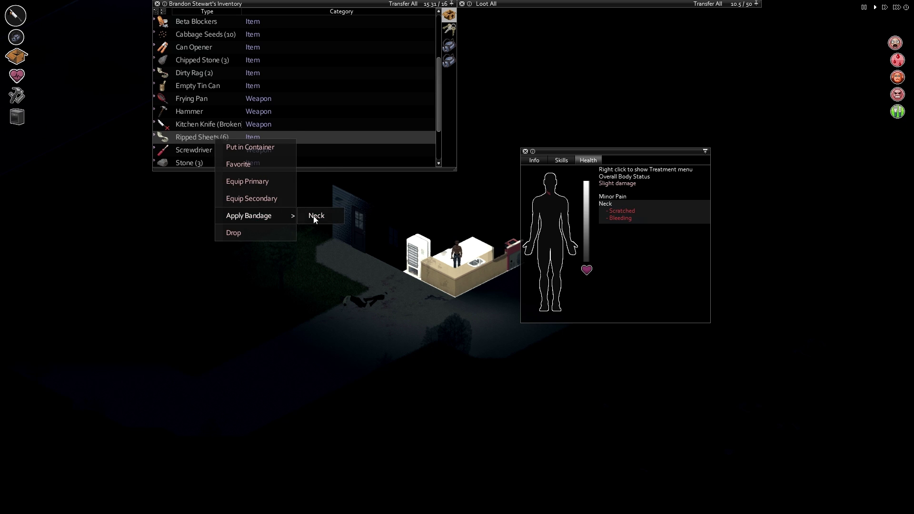
left_click(321, 216)
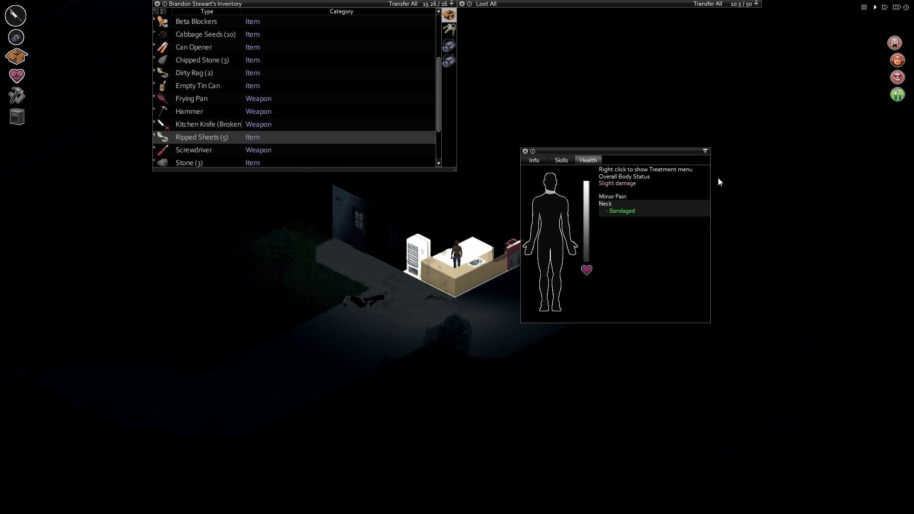
left_click(526, 151)
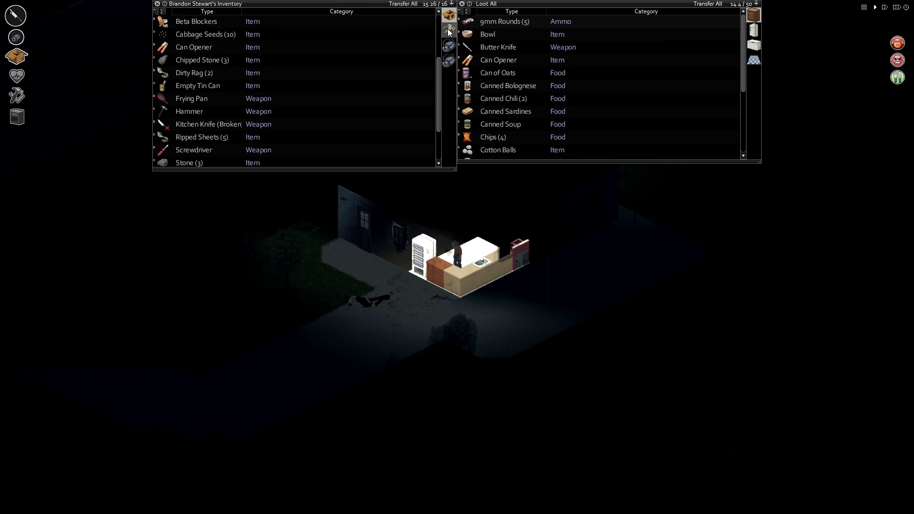
Take the Painkillers from the duffelbag
left_click(753, 31)
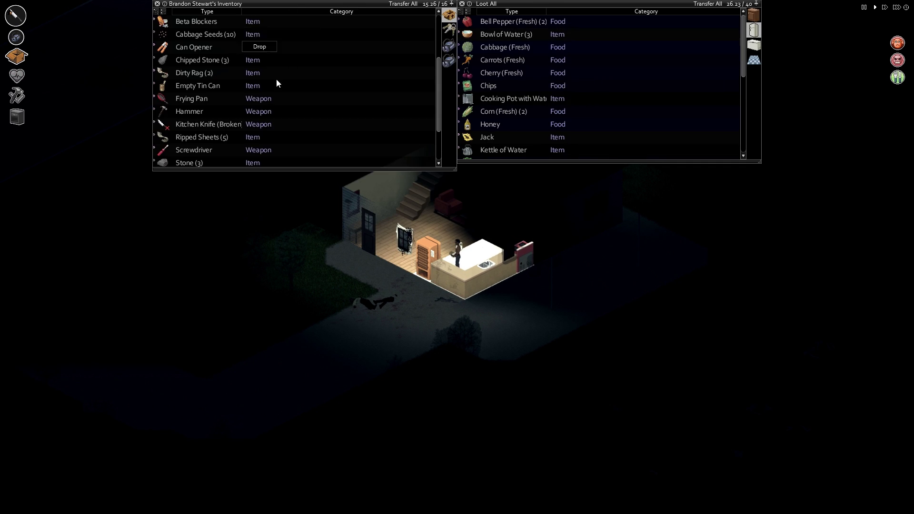
left_click(450, 61)
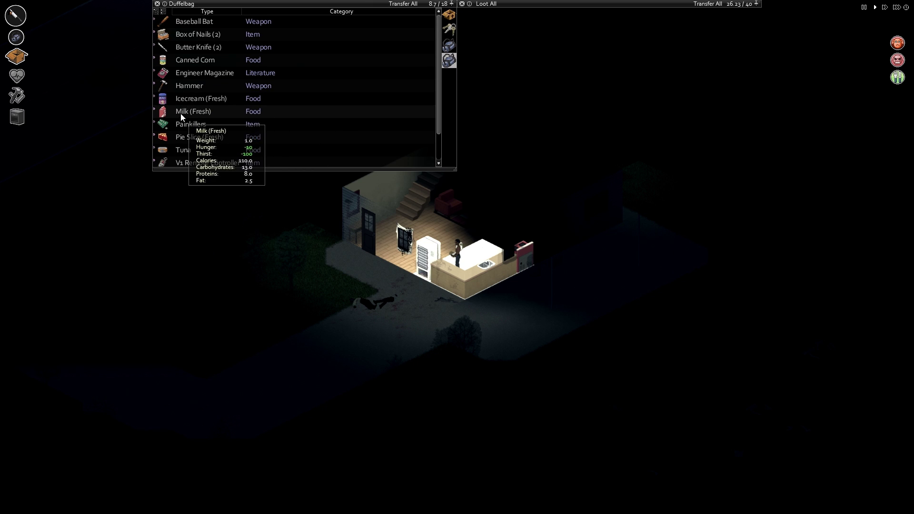
right_click(201, 126)
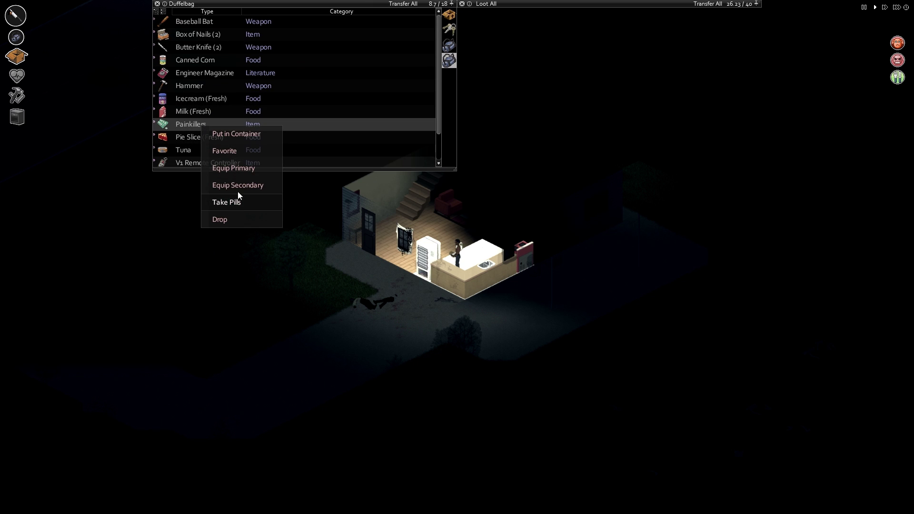
left_click(245, 206)
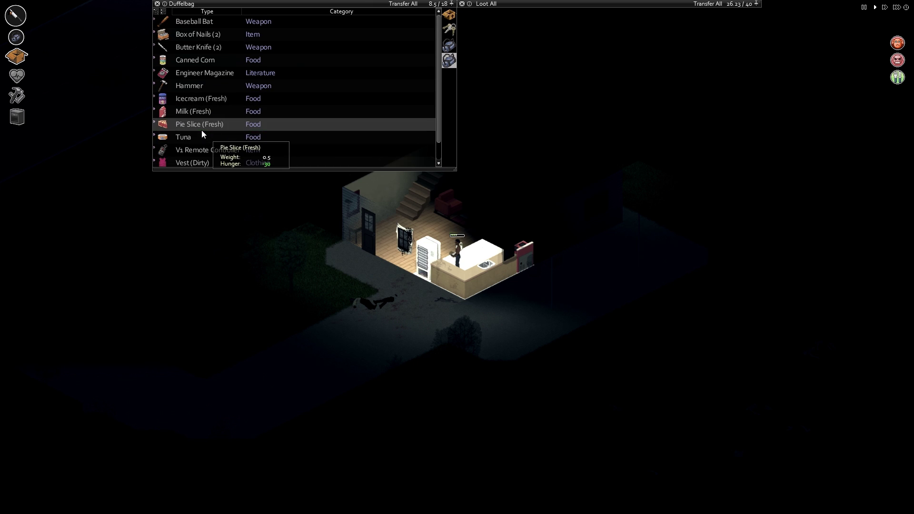
Eat the Pie Slice and move the Icecream and Milk into the fridge
right_click(211, 125)
mouse_move(227, 167)
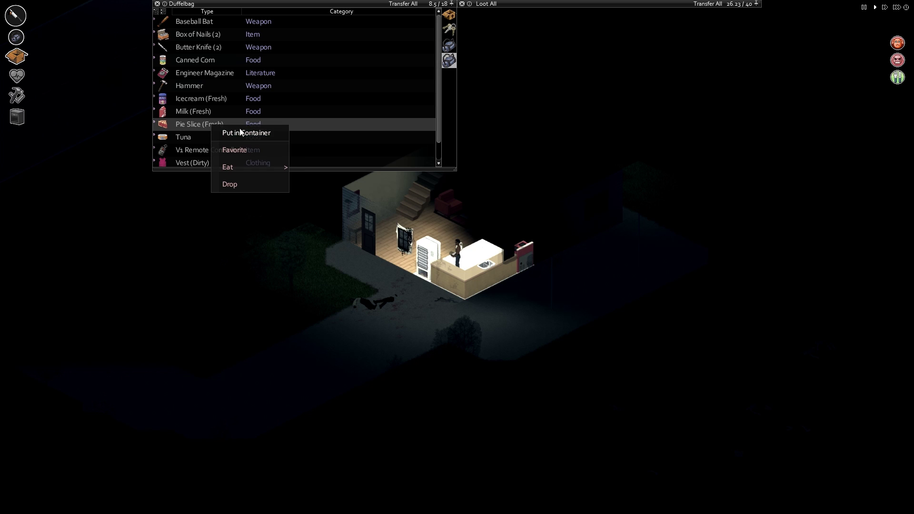
left_click(315, 170)
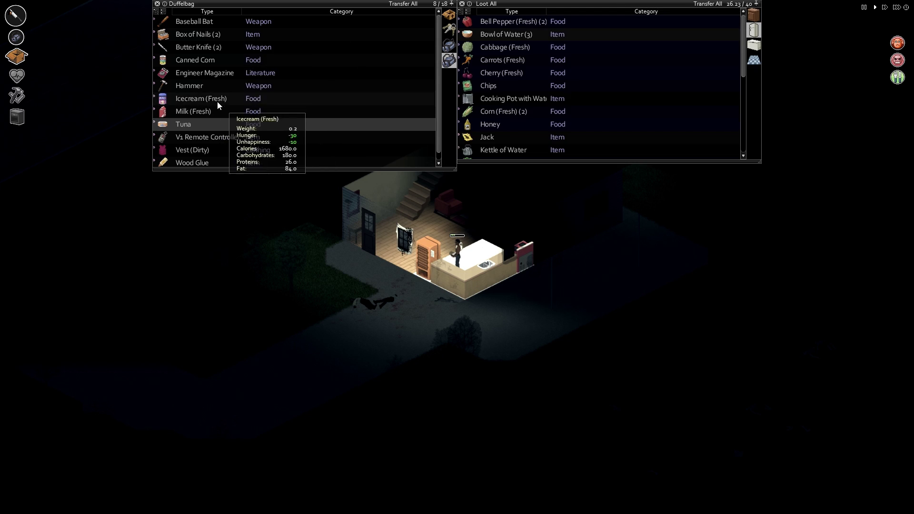
left_click_drag(200, 98, 753, 45)
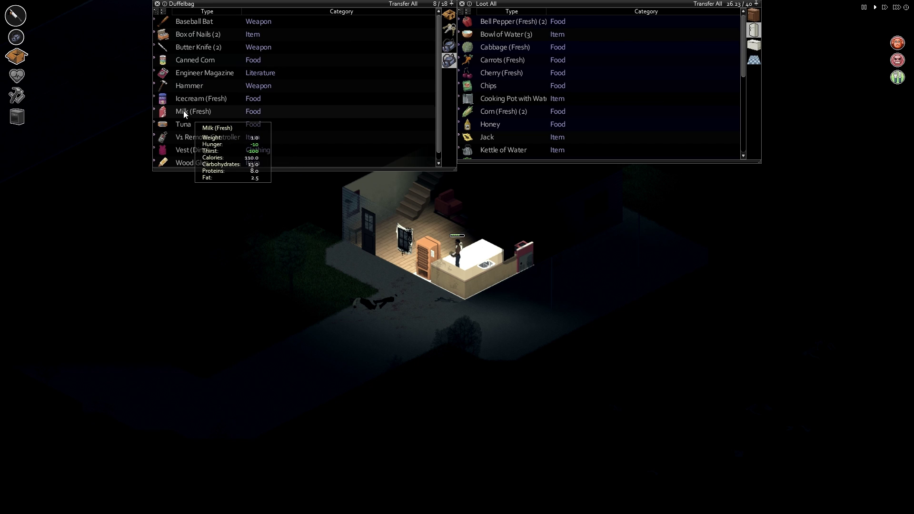
left_click_drag(193, 110, 748, 30)
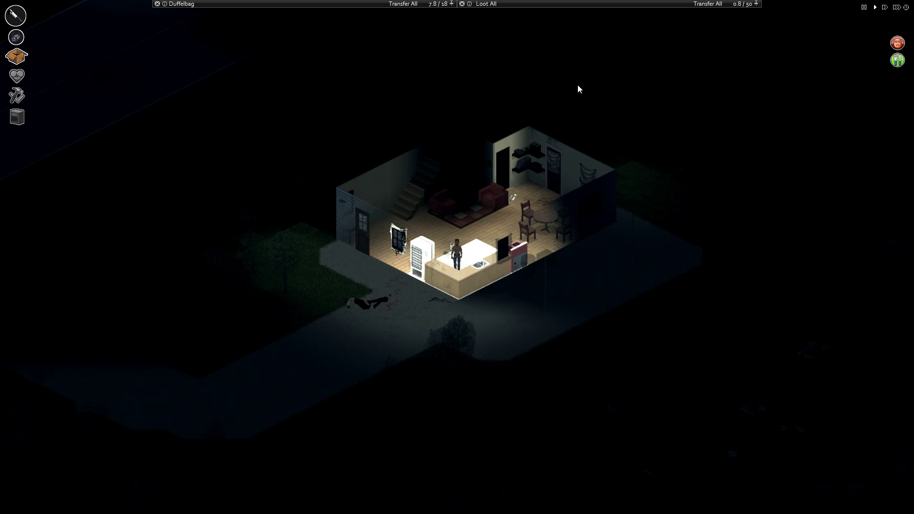
Swap the dirty neck bandage for a Ripped Sheets bandage
left_click(15, 75)
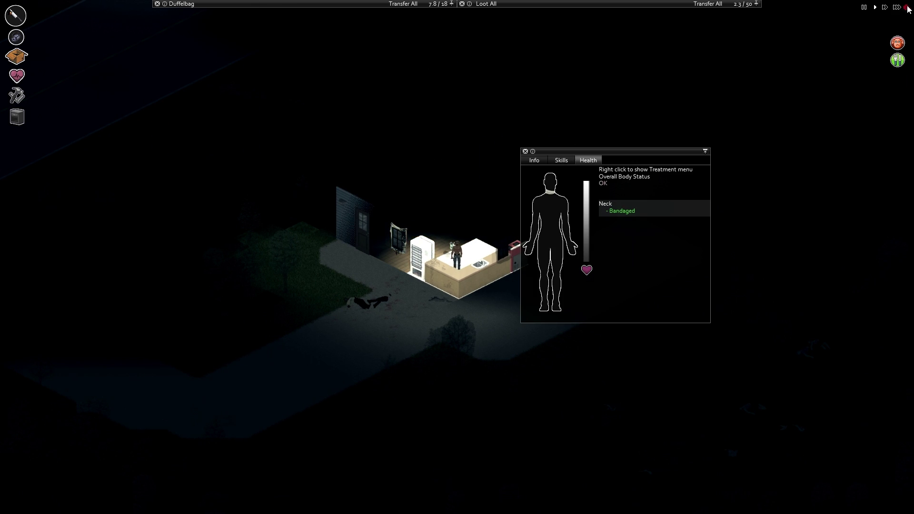
right_click(619, 210)
left_click(647, 215)
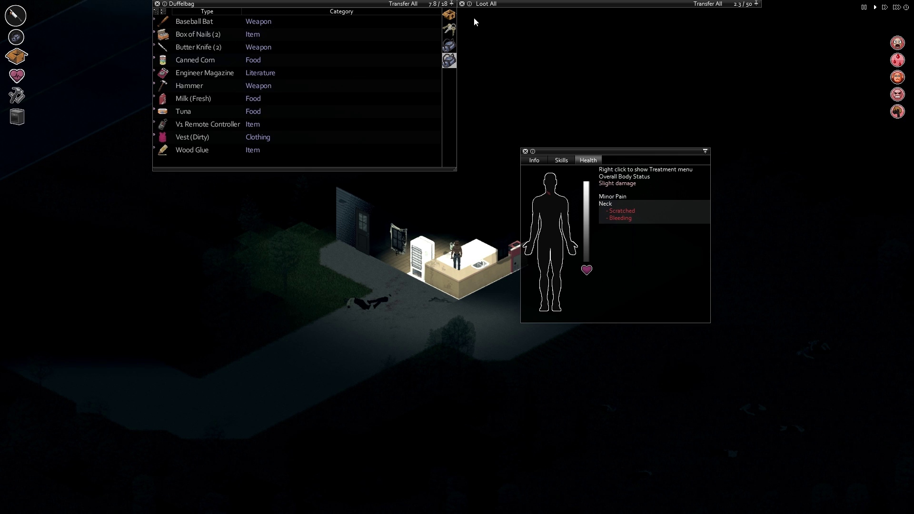
left_click(448, 16)
scroll(279, 97, "down", 5)
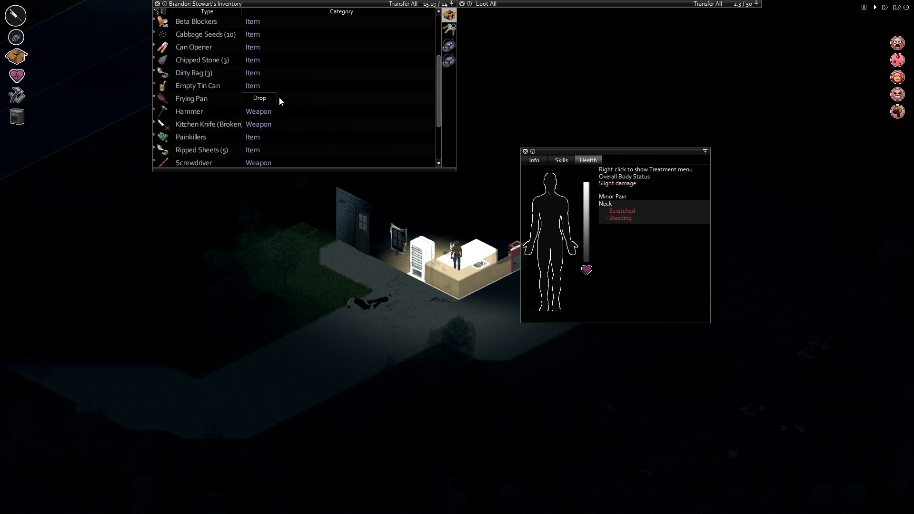
right_click(228, 112)
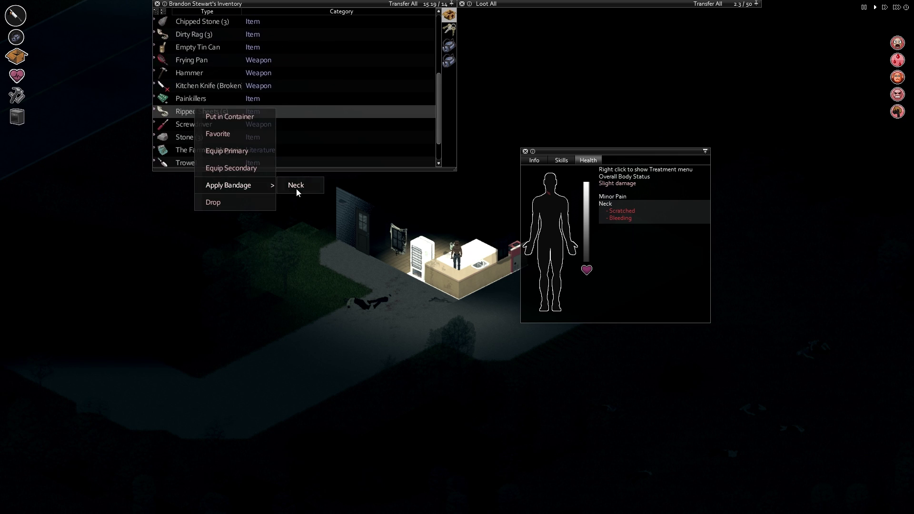
left_click(297, 188)
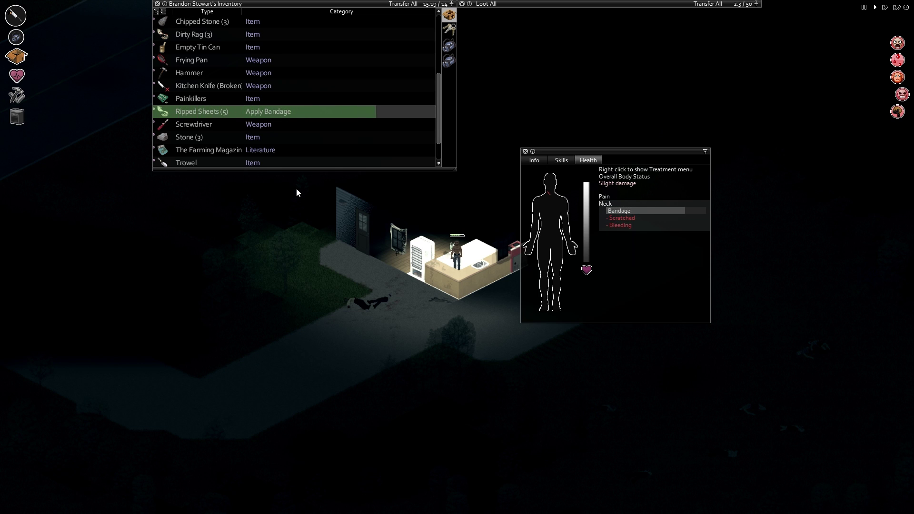
scroll(282, 114, "down", 2)
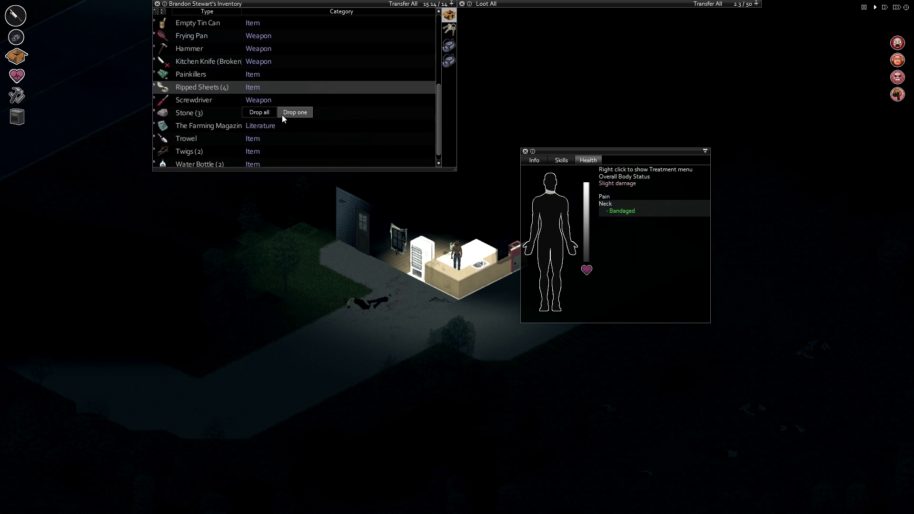
Take the Painkillers and the Beta Blockers
right_click(194, 73)
left_click(220, 150)
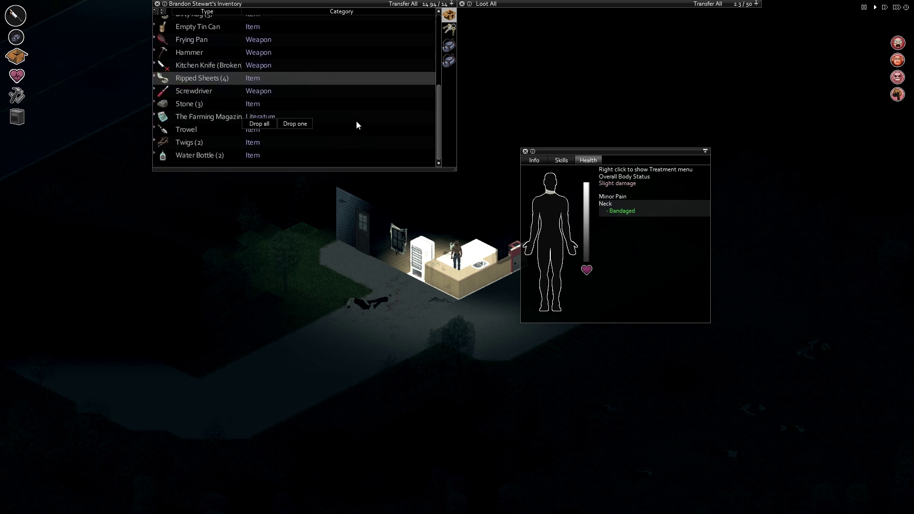
scroll(280, 122, "up", 3)
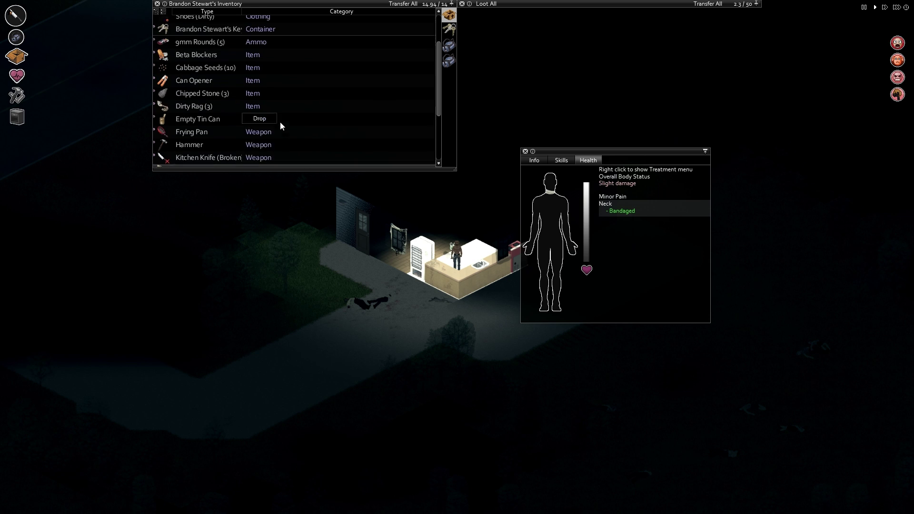
right_click(199, 73)
left_click(235, 150)
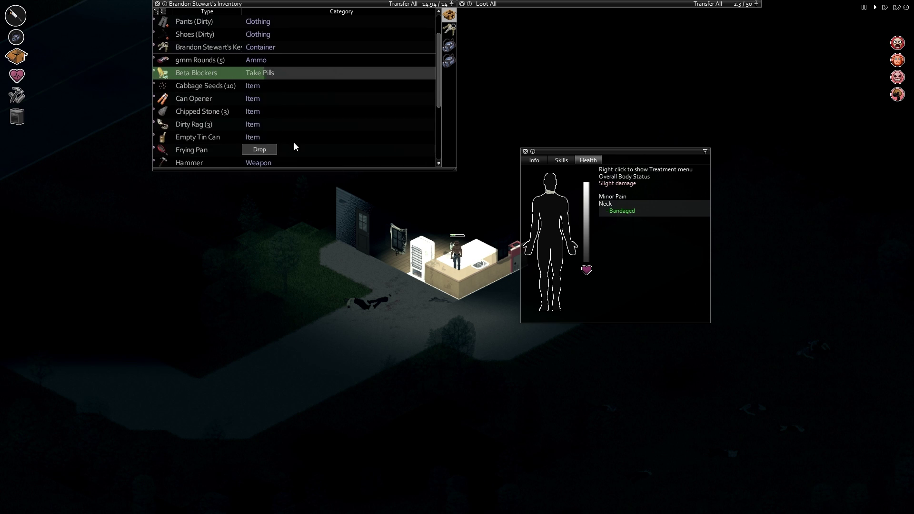
Eat all the Icecream from the freezer, then walk into the living room
left_click(655, 4)
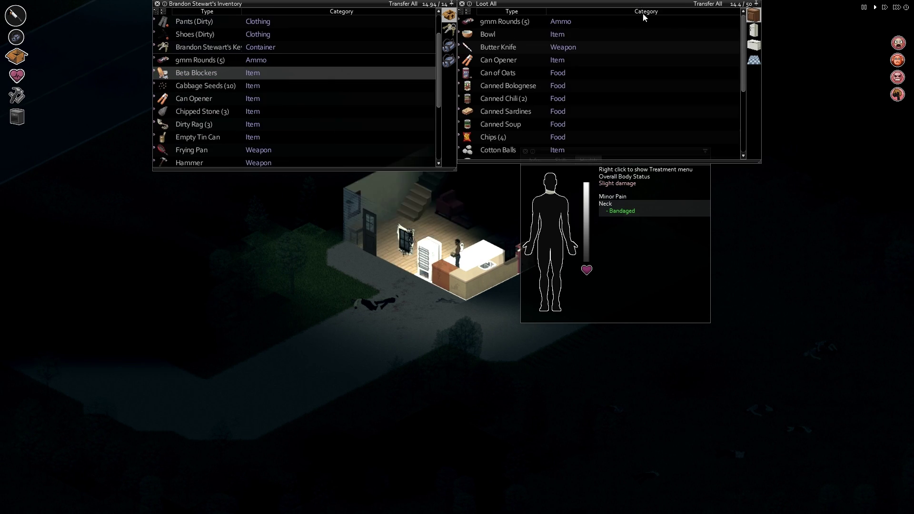
left_click(753, 44)
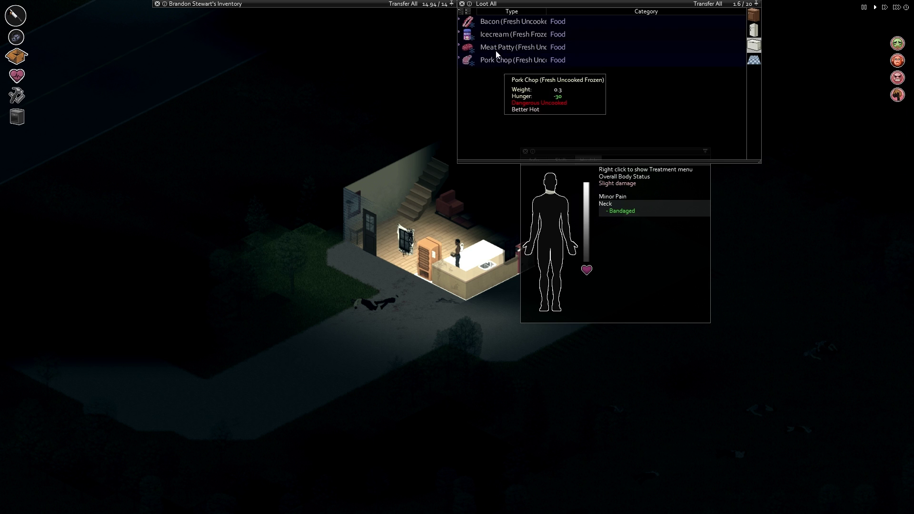
right_click(497, 35)
mouse_move(542, 95)
left_click(583, 94)
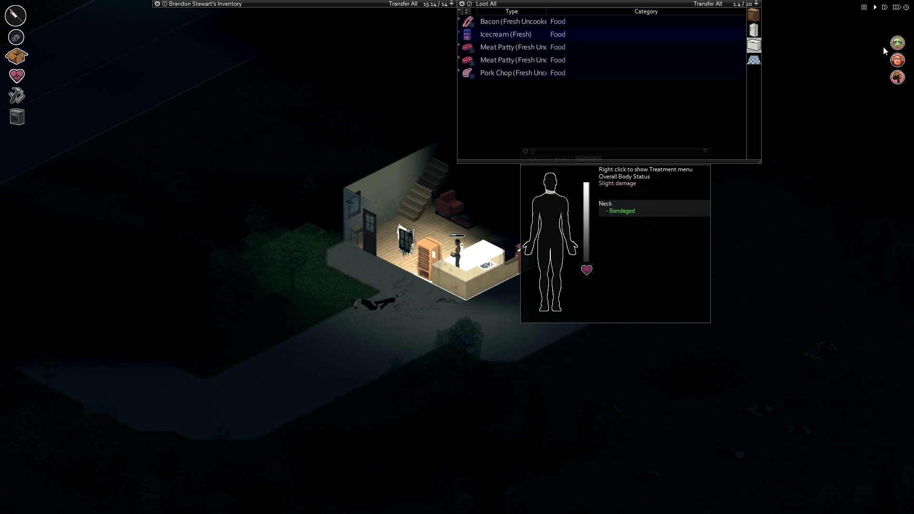
right_click(787, 247)
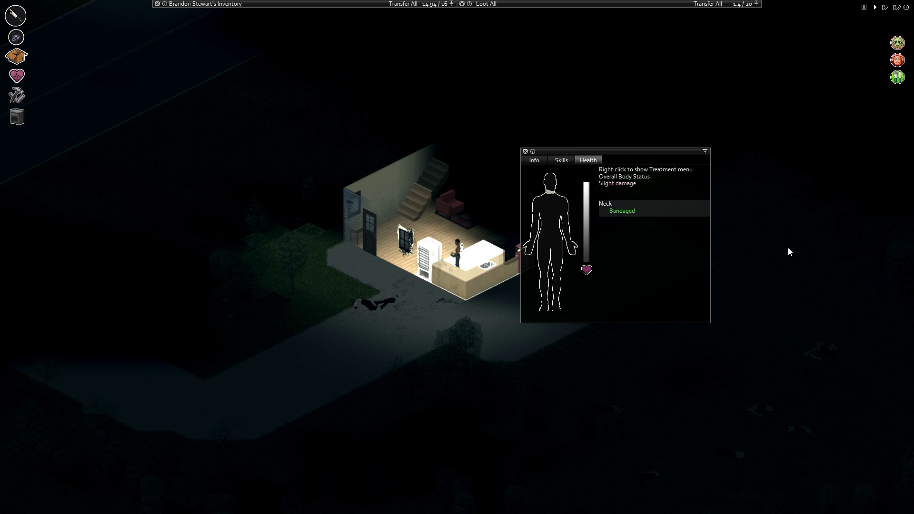
left_click(533, 140)
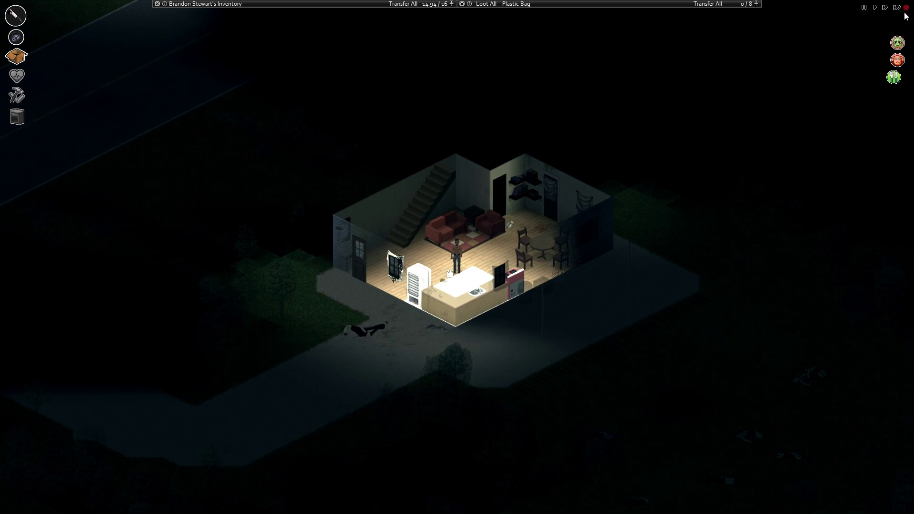
Rebandage the now-infected neck with Ripped Sheets, then close the inventory and Health panels
key("Tab")
left_click(16, 75)
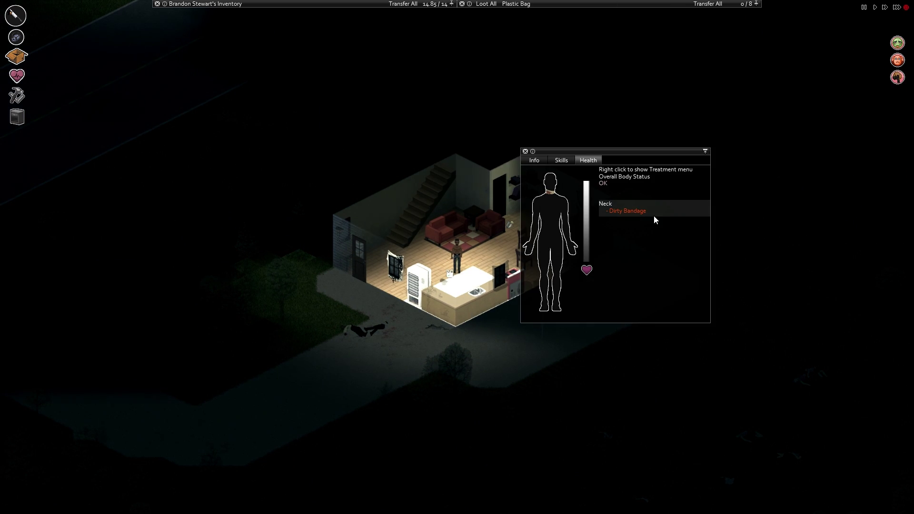
right_click(639, 211)
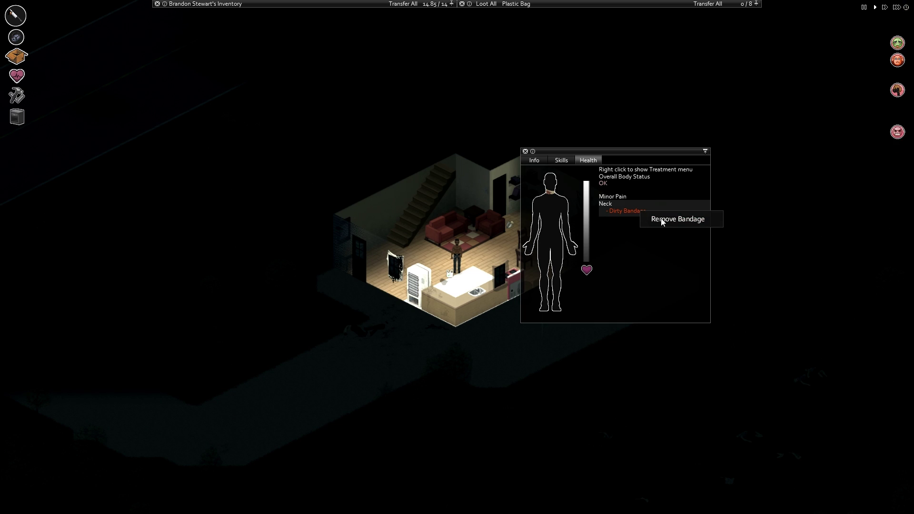
left_click(661, 217)
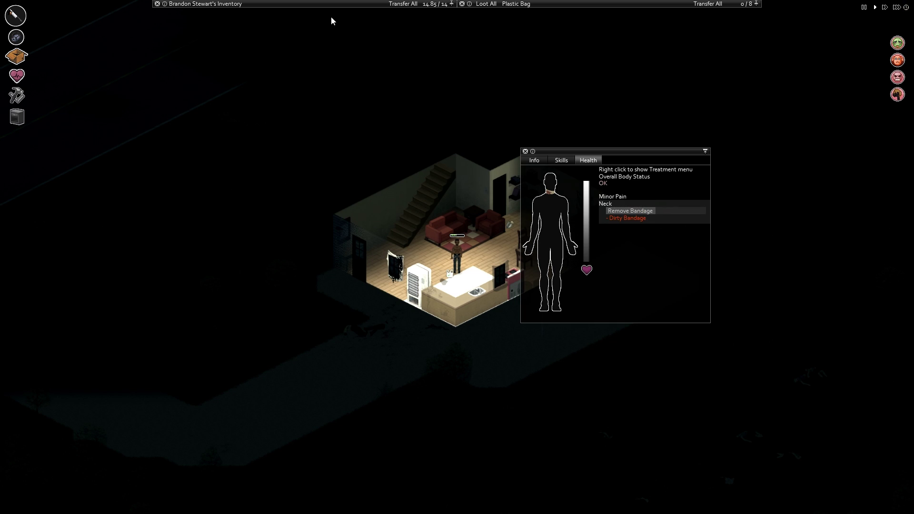
scroll(213, 106, "down", 3)
right_click(218, 137)
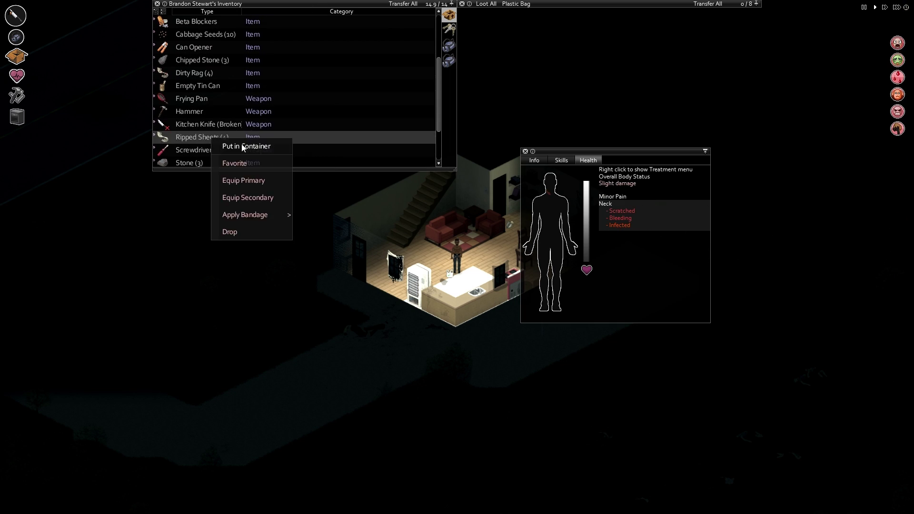
left_click(312, 215)
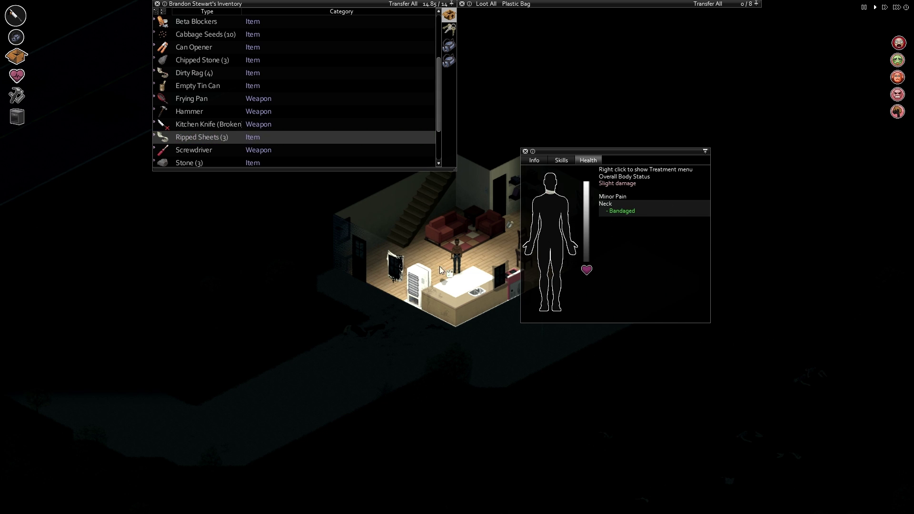
key("Tab")
left_click(525, 150)
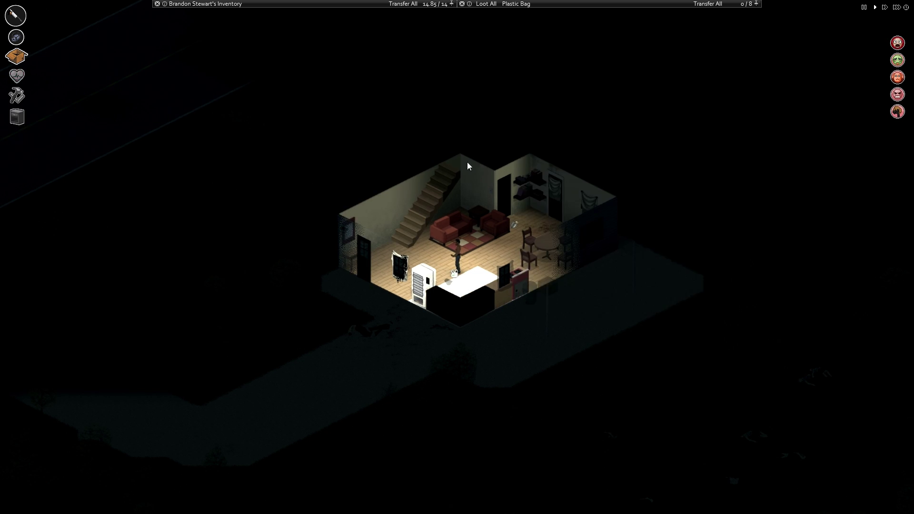
Equip the Beta Blockers in the primary hand, then browse another kitchen container's loot
key("Tab")
right_click(193, 22)
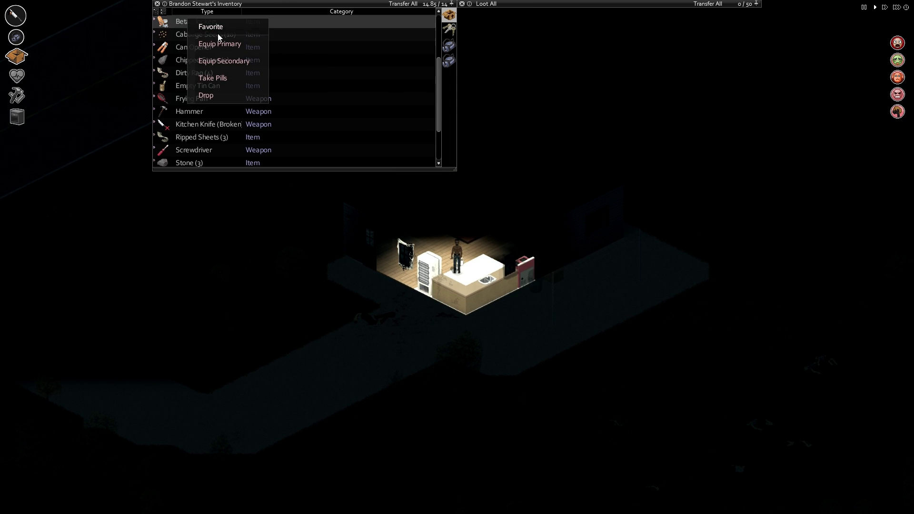
left_click(221, 44)
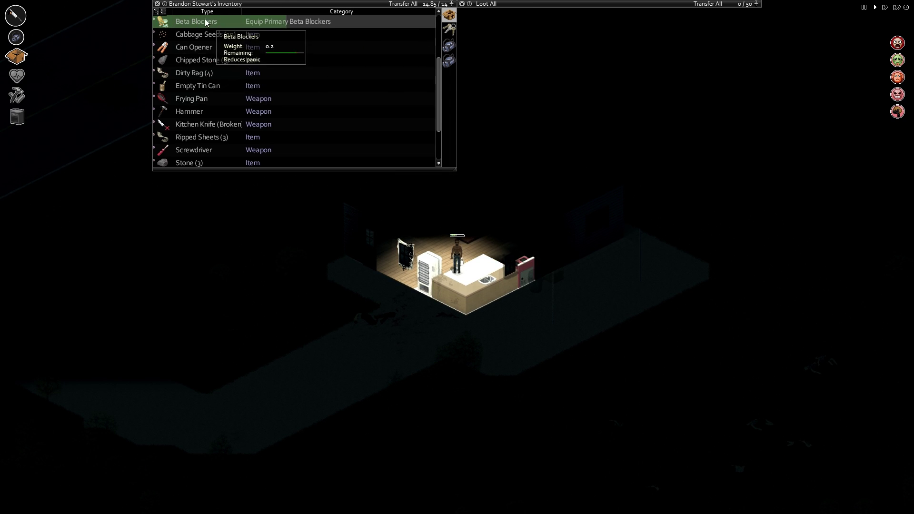
left_click(17, 57)
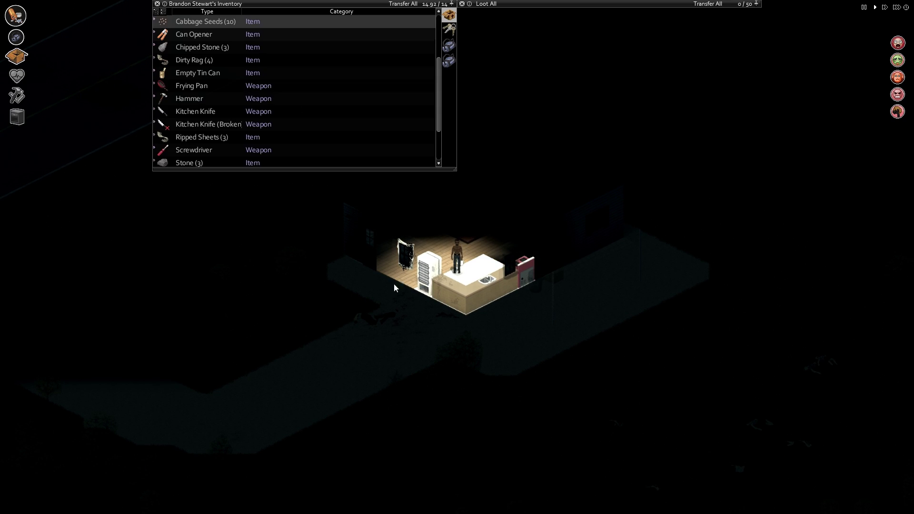
mouse_move(593, 20)
scroll(561, 83, "down", 3)
scroll(560, 96, "down", 3)
scroll(560, 96, "down", 2)
left_click(754, 16)
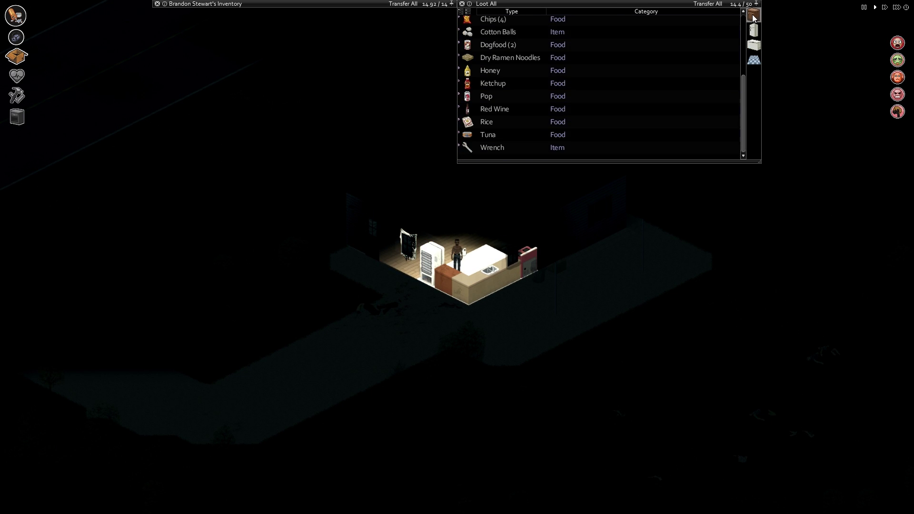
scroll(577, 47, "up", 2)
scroll(565, 53, "up", 1)
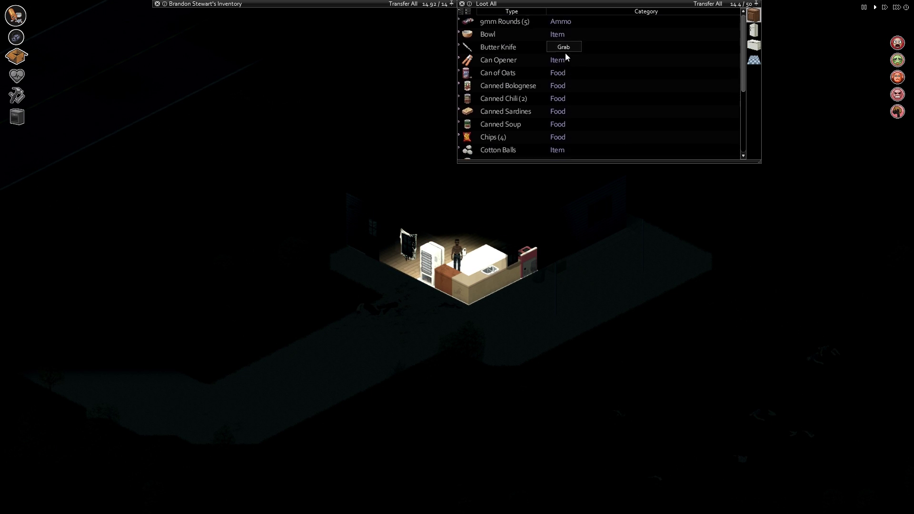
scroll(565, 71, "down", 3)
scroll(565, 82, "down", 5)
scroll(557, 86, "up", 8)
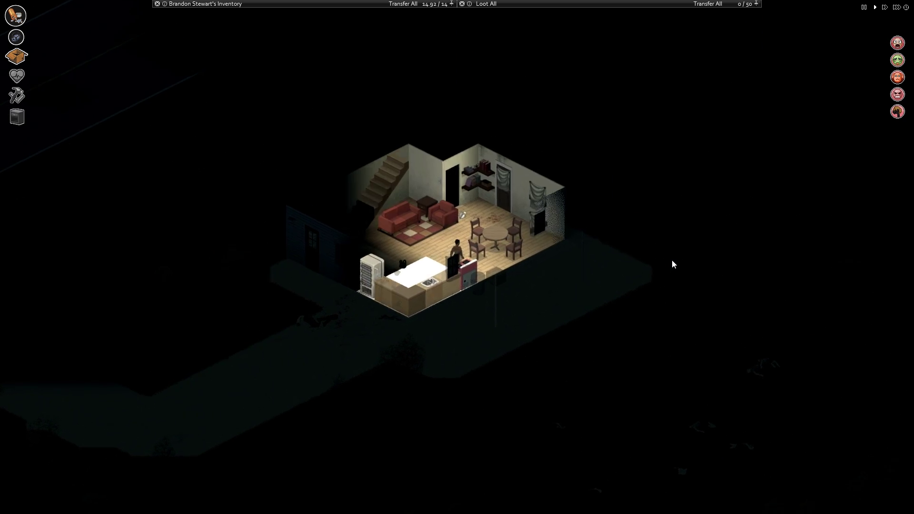
Walk to the bathroom, back to the living-room wall shelves, and view inventory and health
key("w")
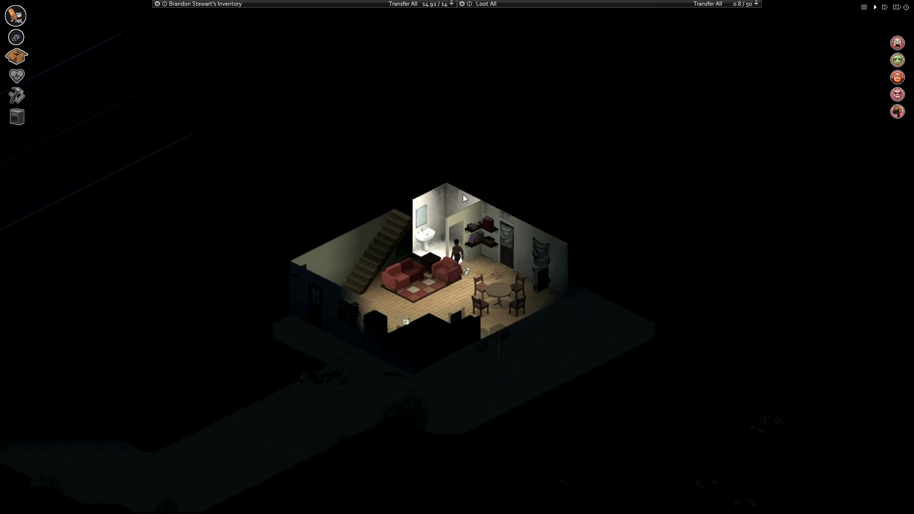
key("s")
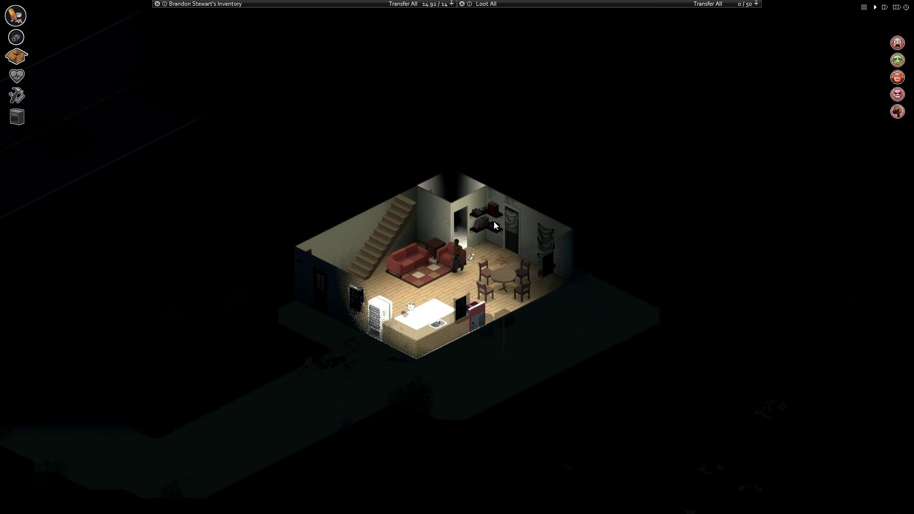
left_click(493, 221)
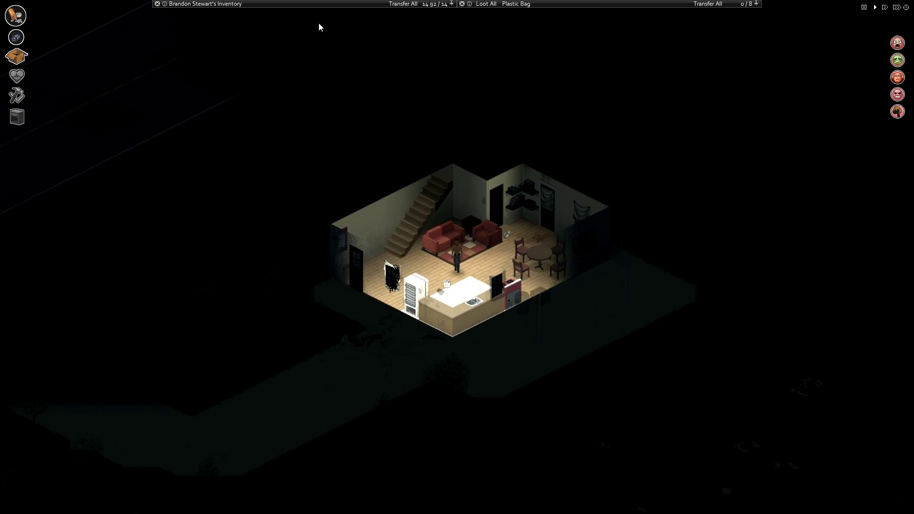
key("i")
left_click(16, 75)
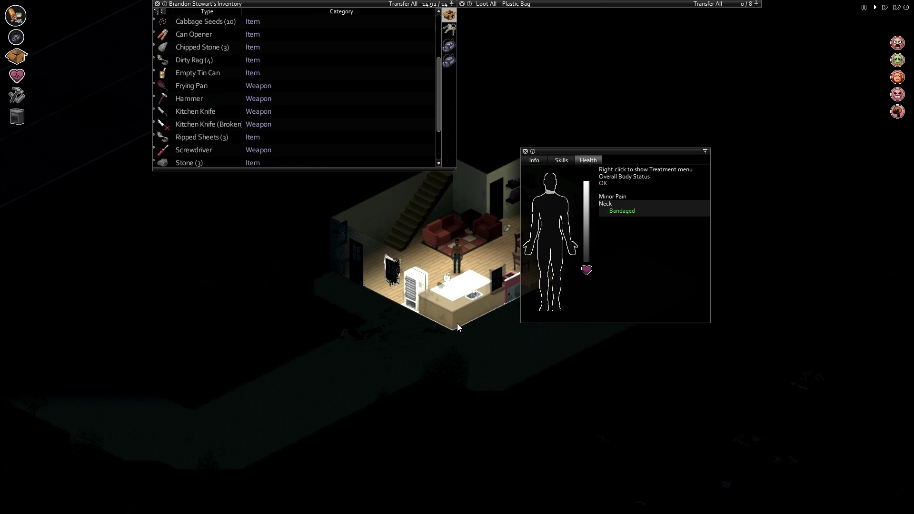
scroll(511, 104, "down", 3)
scroll(511, 104, "down", 3)
Eat the fresh Icecream from the fridge, fast-forward time, and browse the kitchen food
left_click(754, 47)
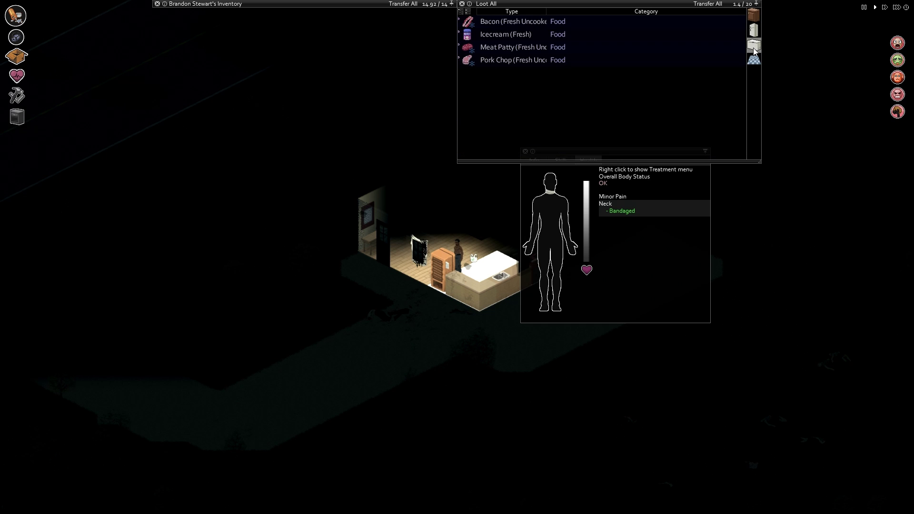
right_click(508, 34)
left_click(535, 55)
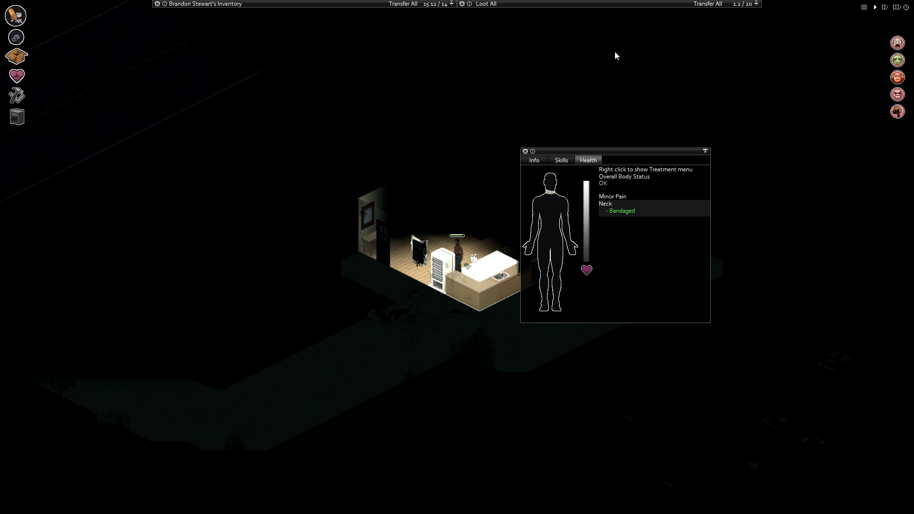
mouse_move(897, 112)
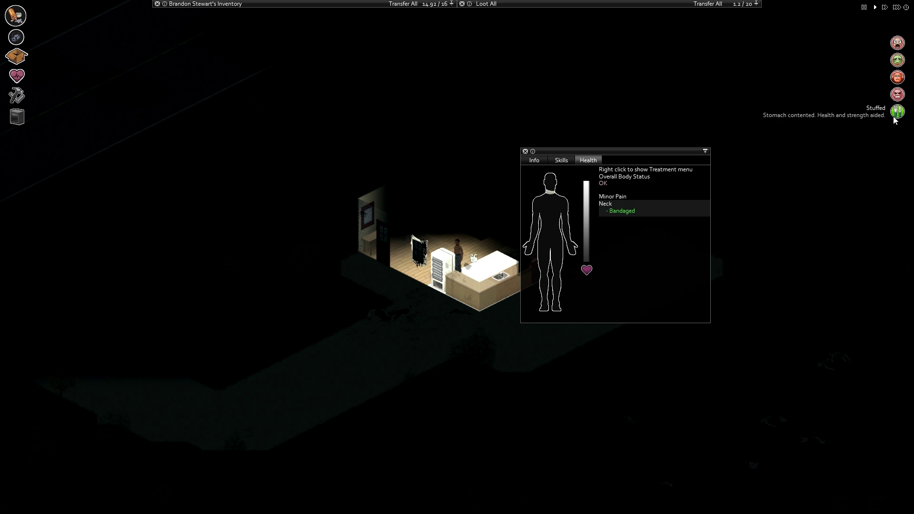
left_click(907, 7)
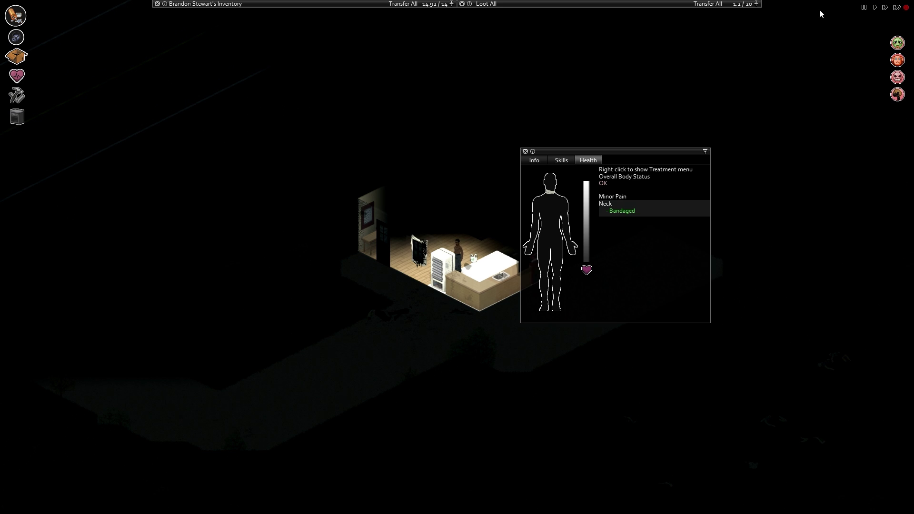
left_click(486, 3)
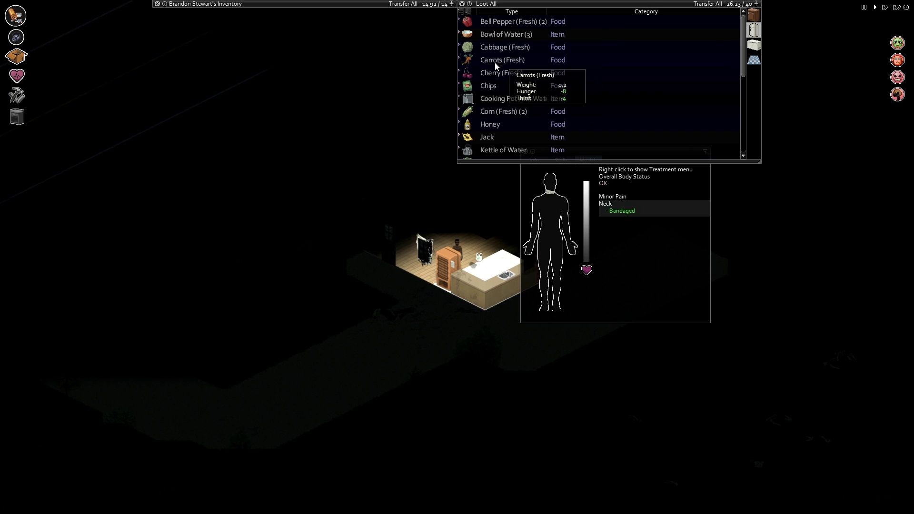
Eat the Carrots (Fresh), then check a nearby container and the empty plastic bag
right_click(504, 61)
left_click(557, 87)
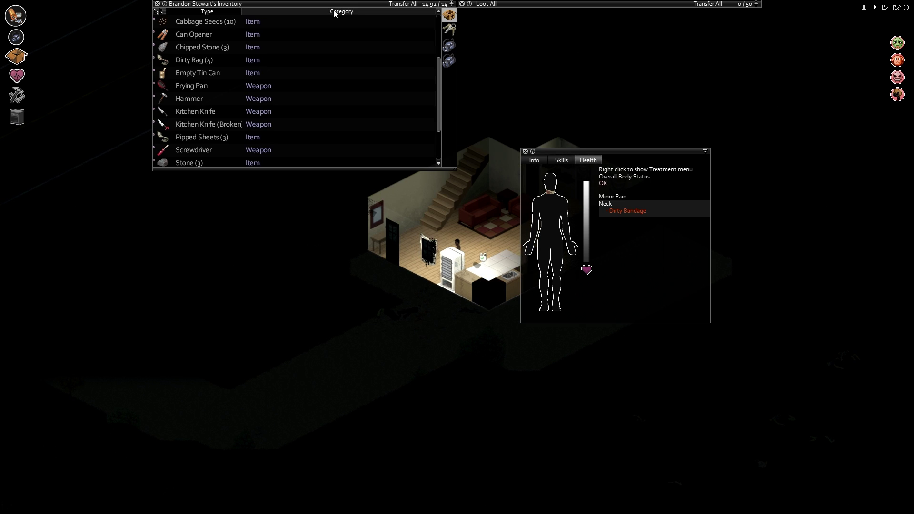
scroll(214, 86, "down", 2)
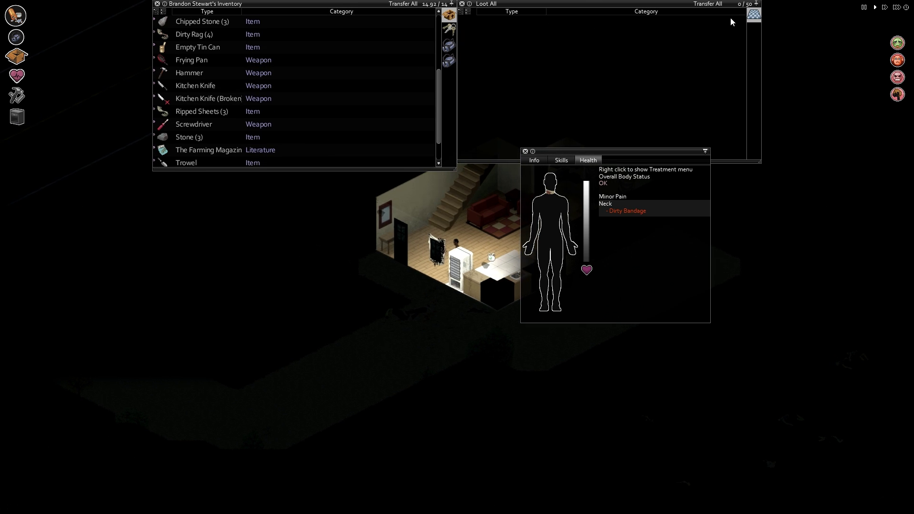
left_click(753, 16)
left_click(753, 29)
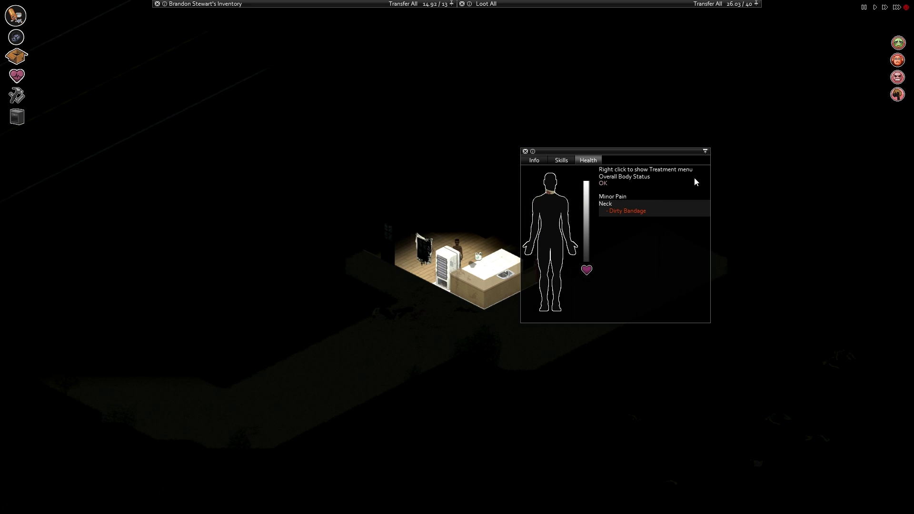
mouse_move(897, 42)
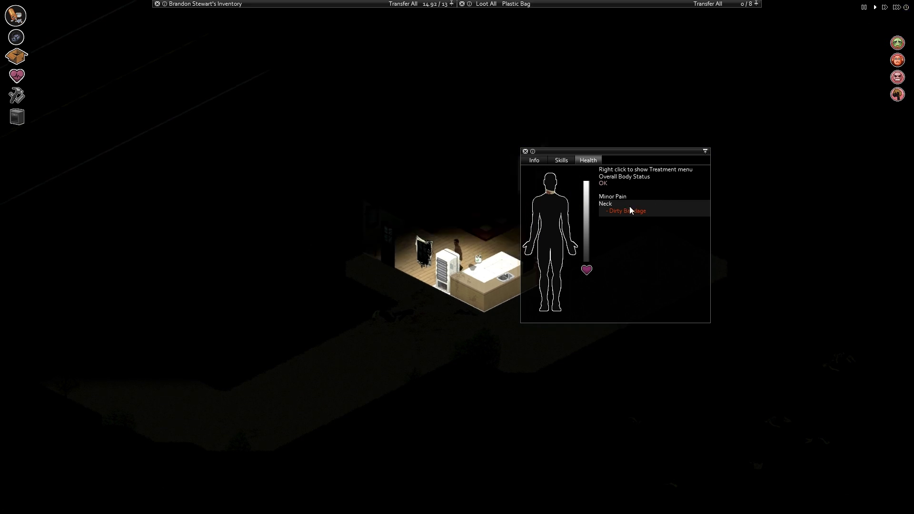
Remove the Dirty Bandage, bandage the neck with Ripped Sheets, and eat the Cabbage
right_click(627, 211)
left_click(653, 215)
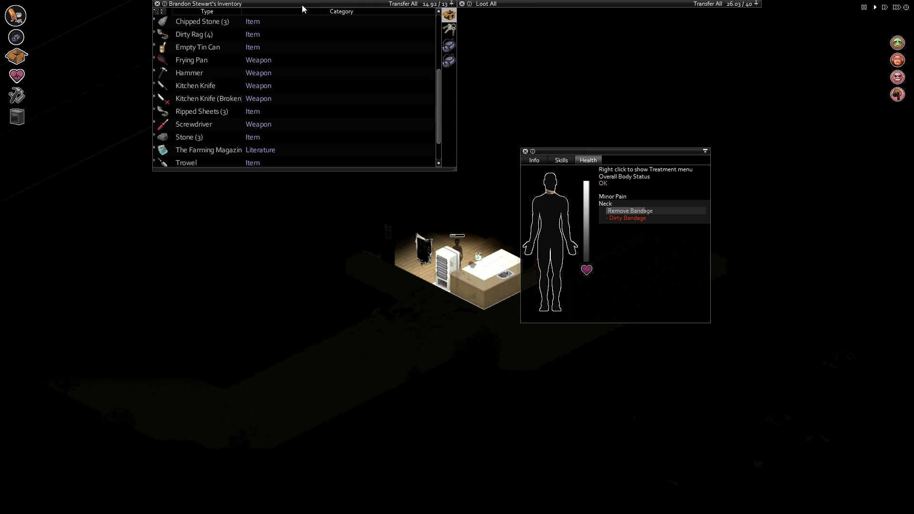
scroll(215, 86, "up", 3)
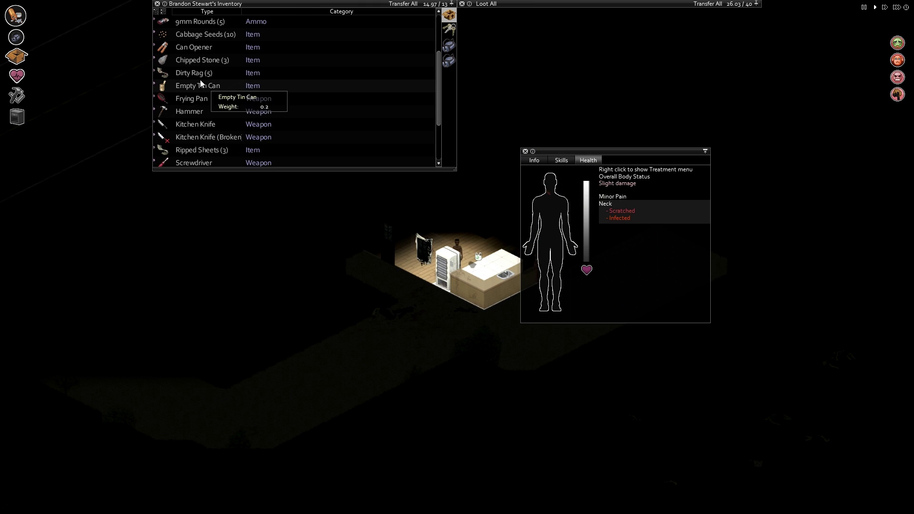
scroll(215, 69, "up", 2)
scroll(222, 81, "down", 3)
scroll(224, 93, "down", 3)
scroll(220, 150, "up", 5)
scroll(219, 155, "down", 6)
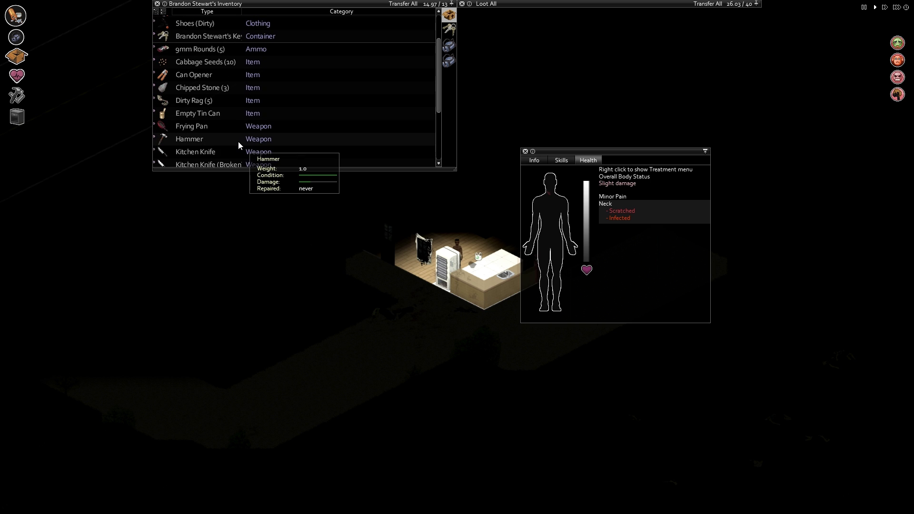
scroll(237, 142, "down", 2)
scroll(238, 141, "down", 2)
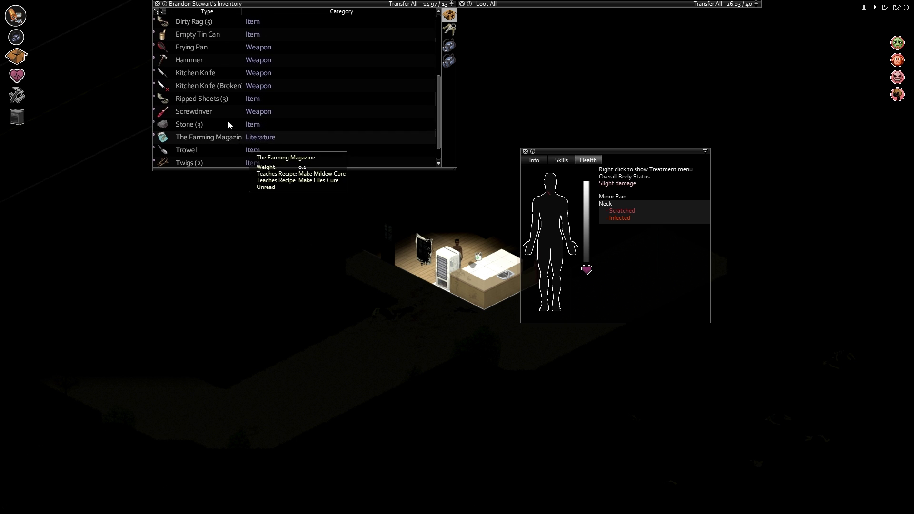
right_click(207, 100)
left_click(309, 176)
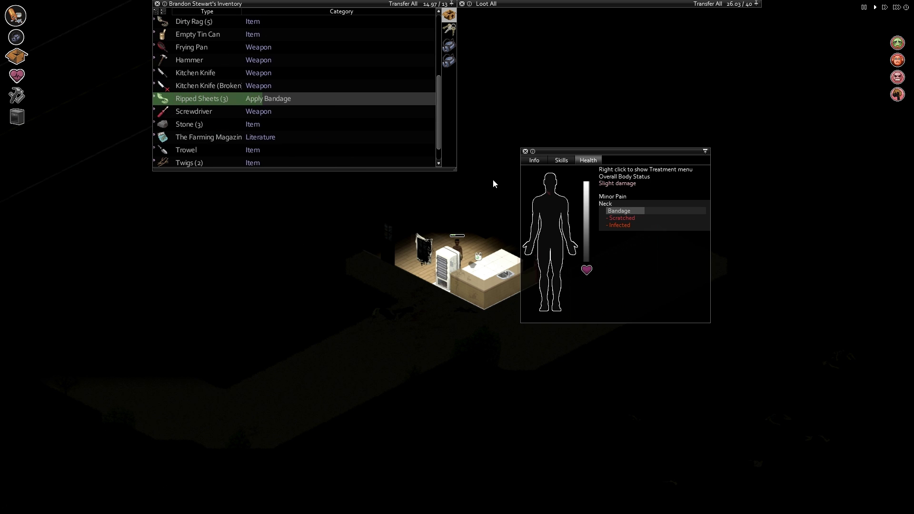
scroll(215, 81, "up", 3)
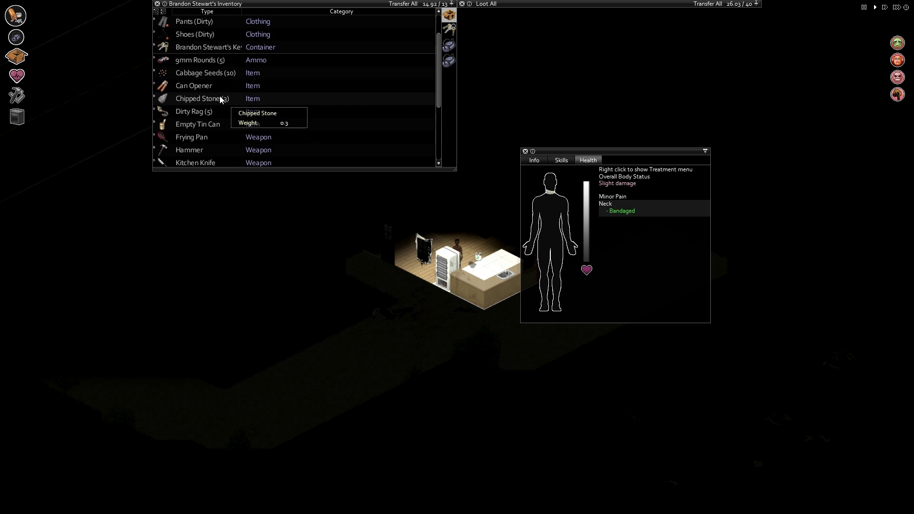
scroll(219, 95, "up", 2)
scroll(219, 94, "down", 1)
scroll(218, 95, "down", 2)
scroll(219, 95, "down", 2)
scroll(218, 95, "down", 2)
scroll(201, 148, "up", 3)
scroll(310, 113, "up", 3)
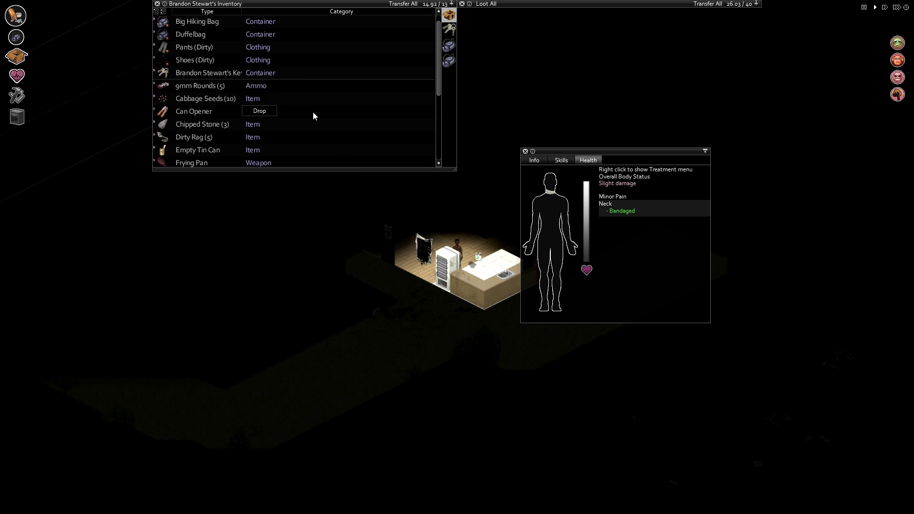
scroll(268, 116, "down", 3)
scroll(268, 116, "down", 2)
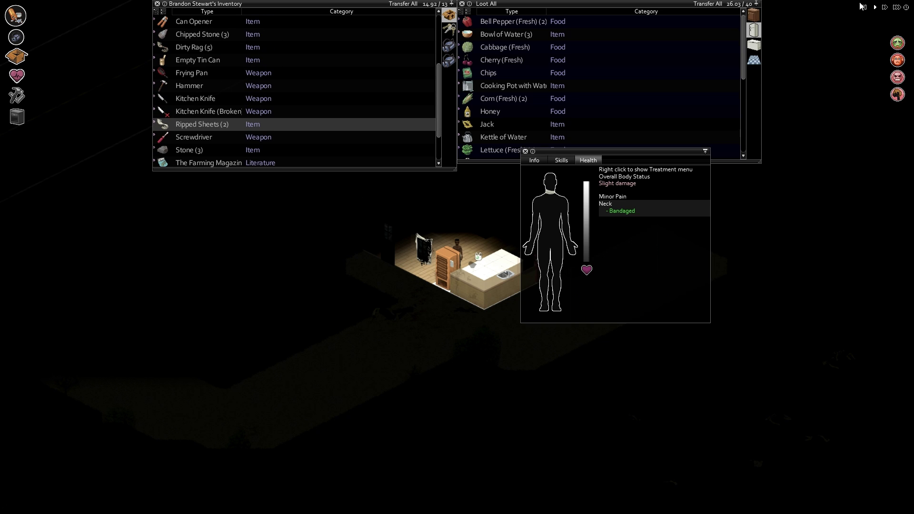
right_click(489, 50)
left_click(529, 74)
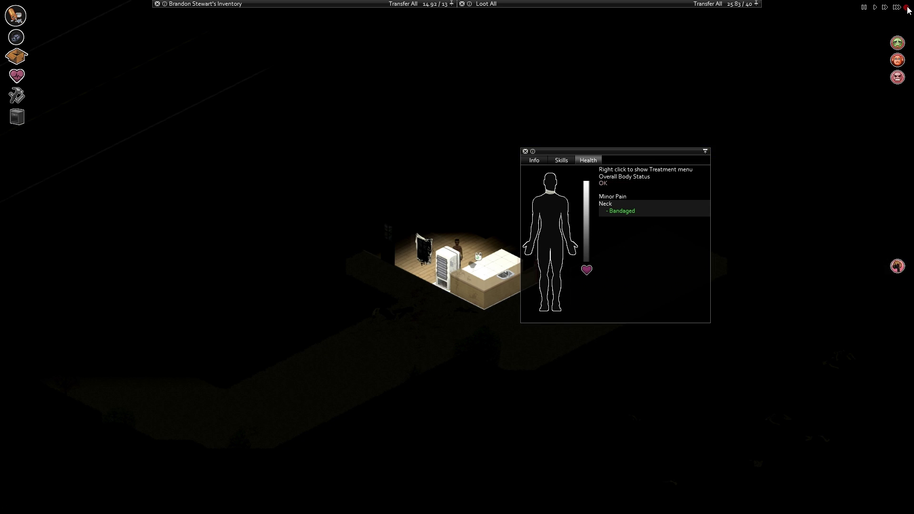
Walk forward with W into the stair room, then back to the counter with S
key("w")
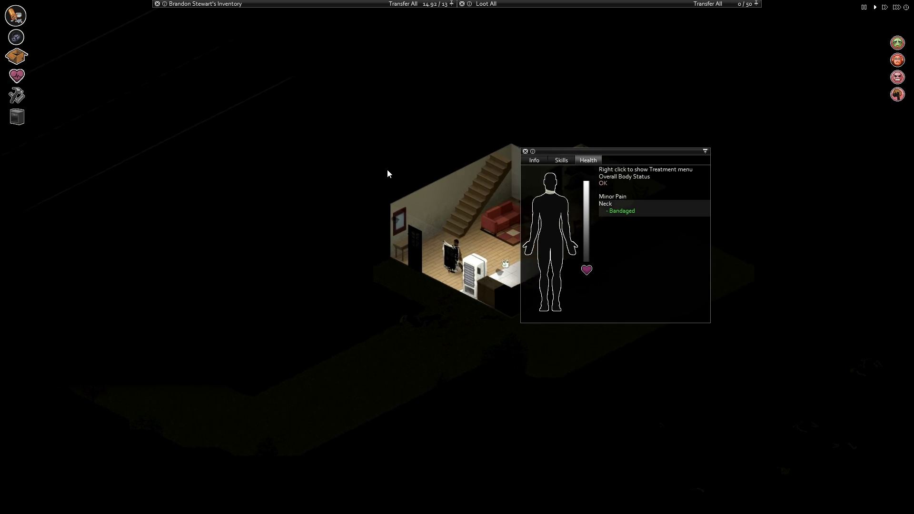
key("s")
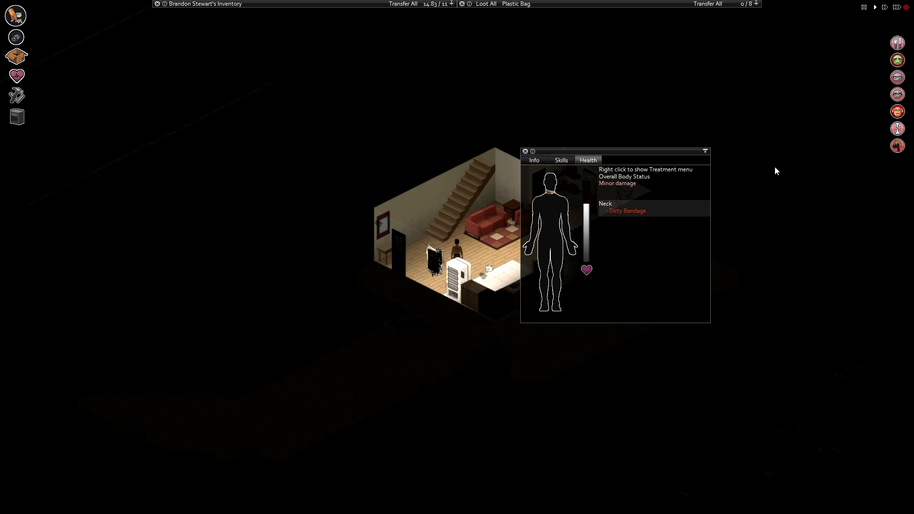
Remove the Dirty Bandage, apply Ripped Sheets to the neck, and reopen Health to check it
right_click(627, 211)
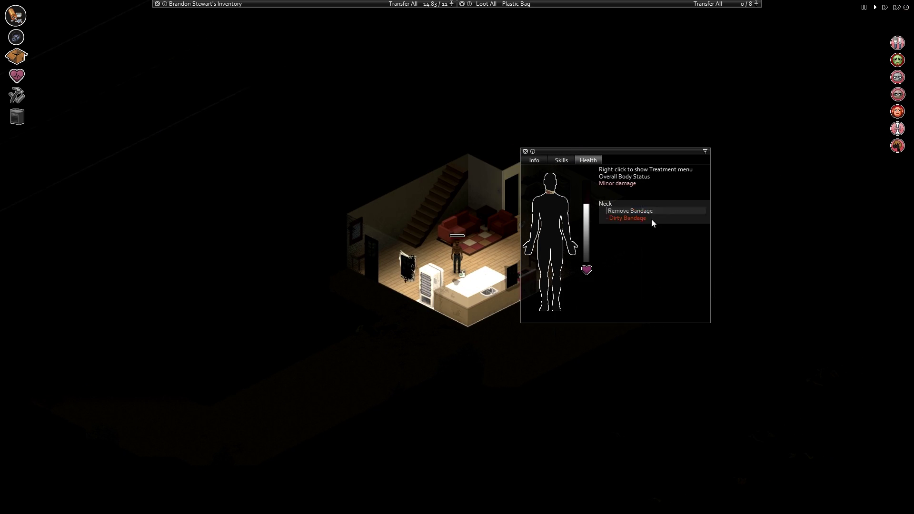
scroll(272, 110, "down", 2)
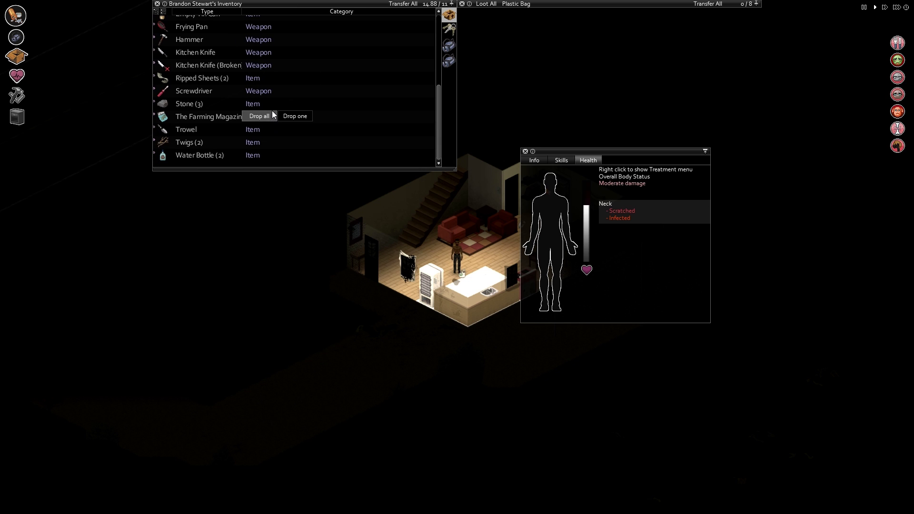
scroll(272, 110, "up", 3)
scroll(275, 125, "up", 3)
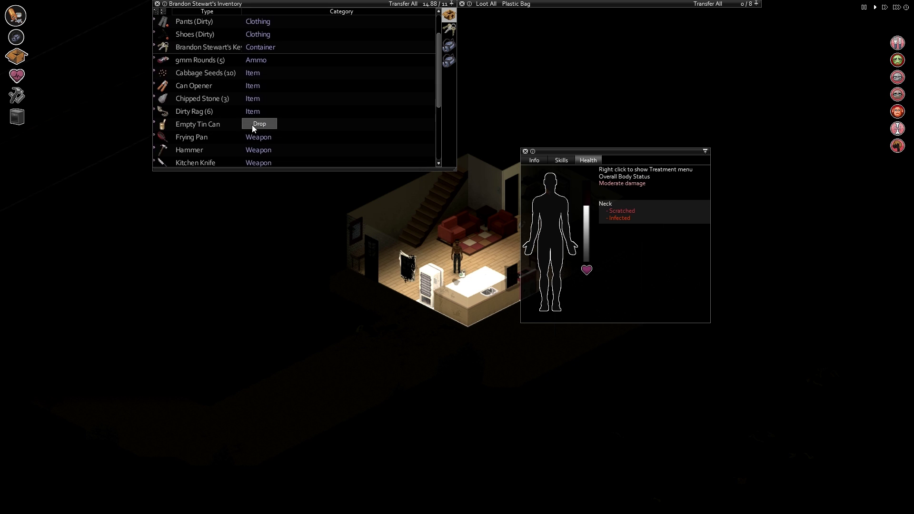
scroll(253, 125, "down", 4)
right_click(204, 127)
left_click(303, 201)
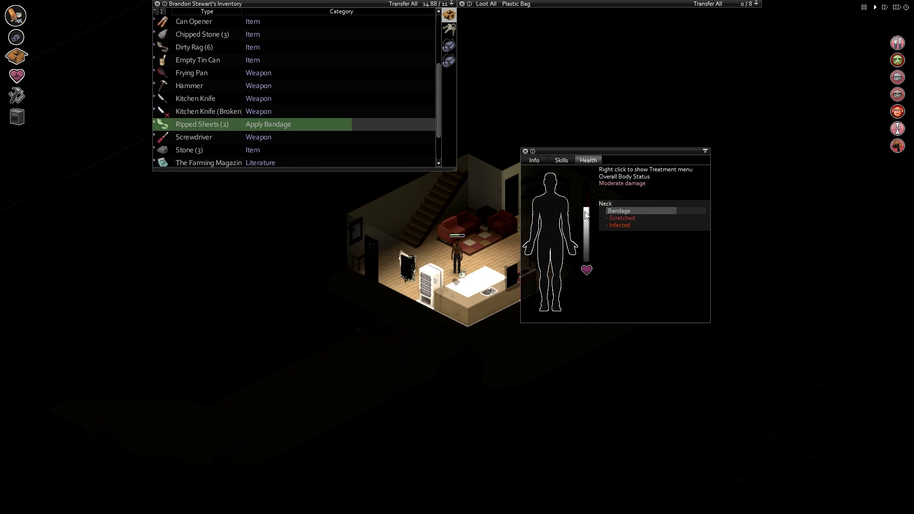
left_click(524, 152)
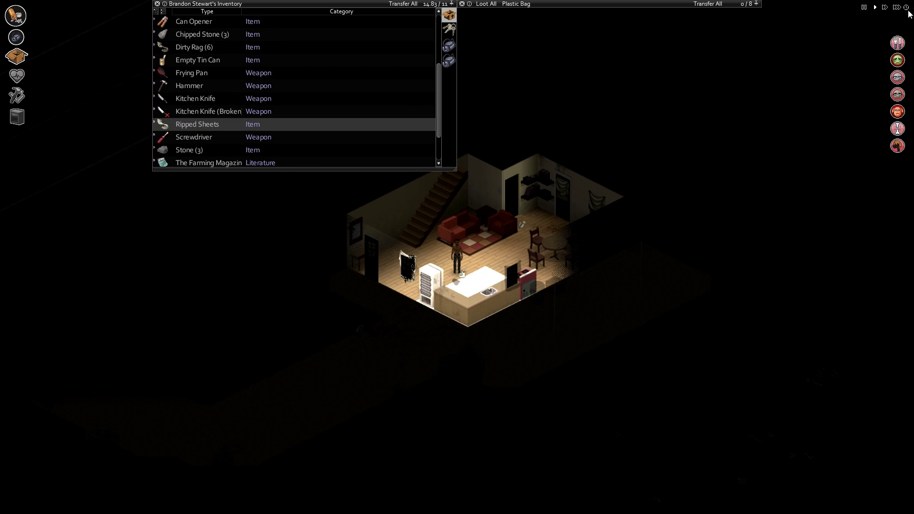
left_click(18, 75)
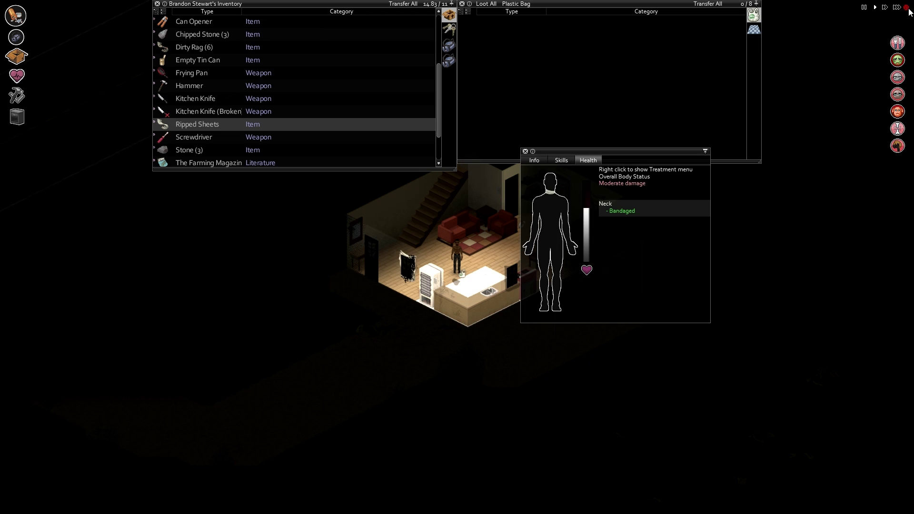